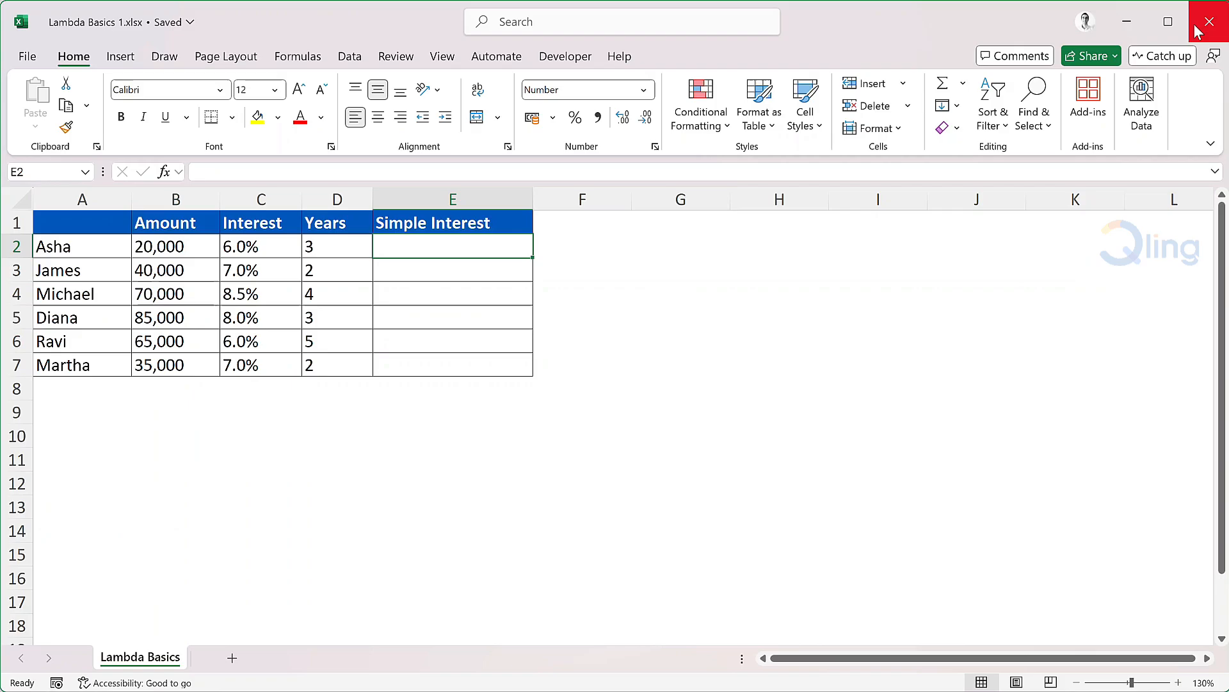
Step: Calculate the first row's simple interest in E2 with the formula =B2*C2*D2
text(=)
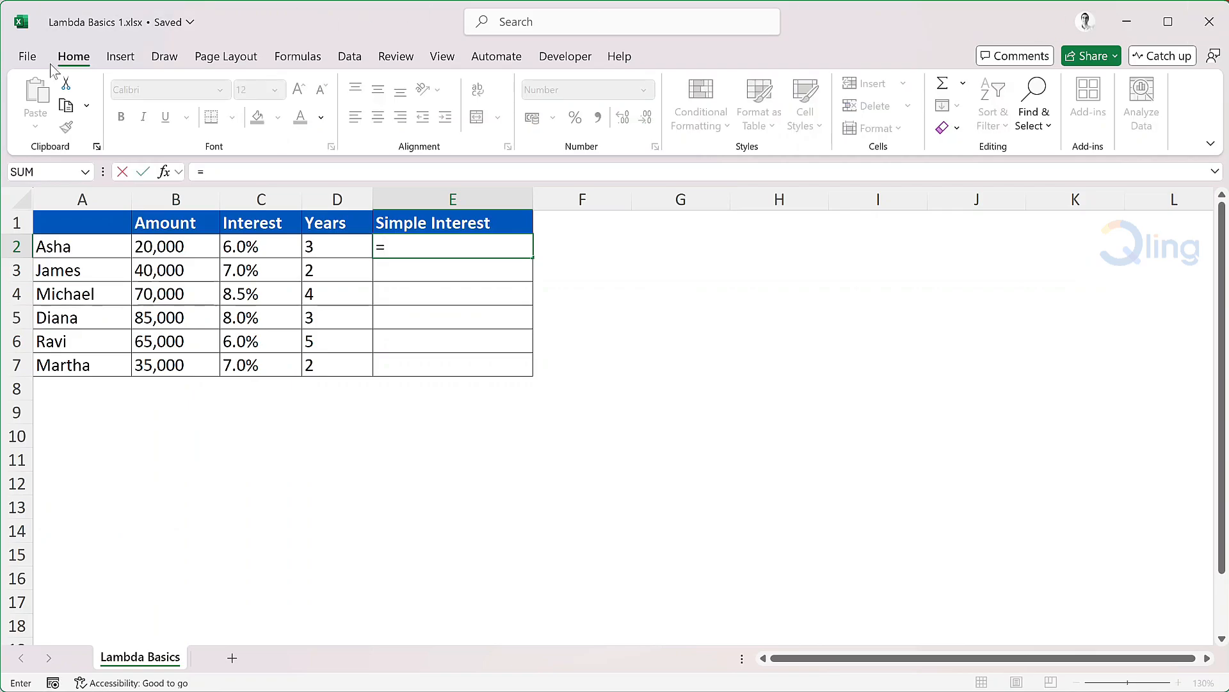
click(192, 246)
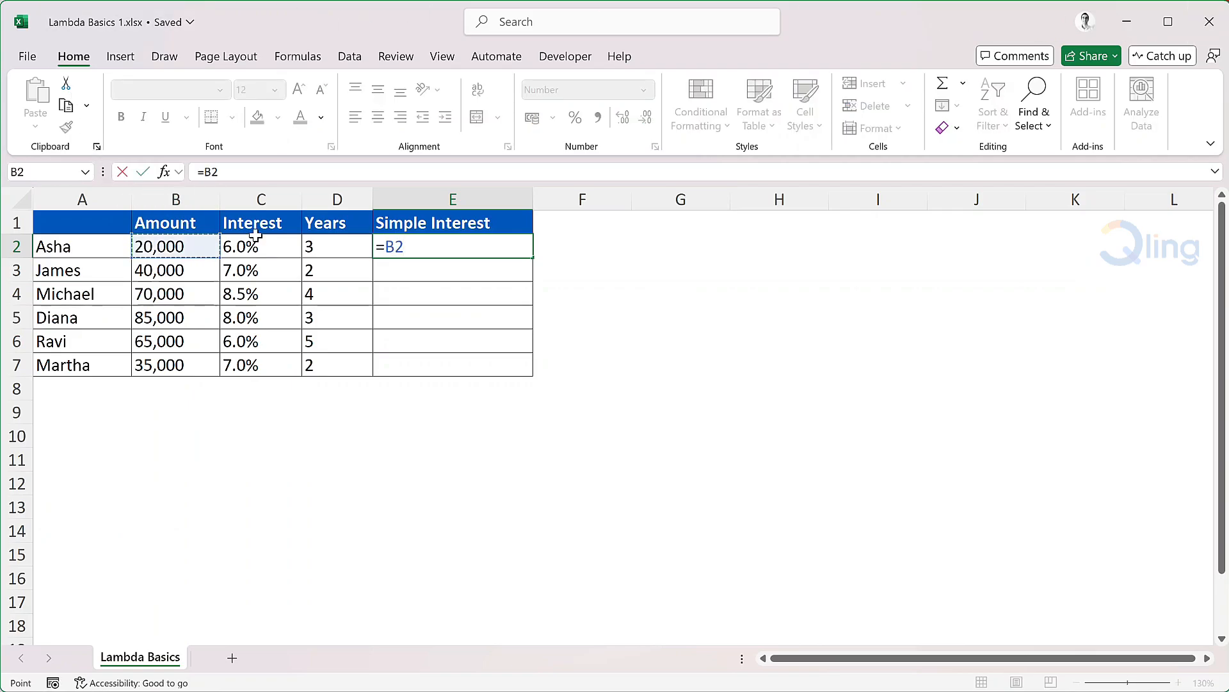
text(*)
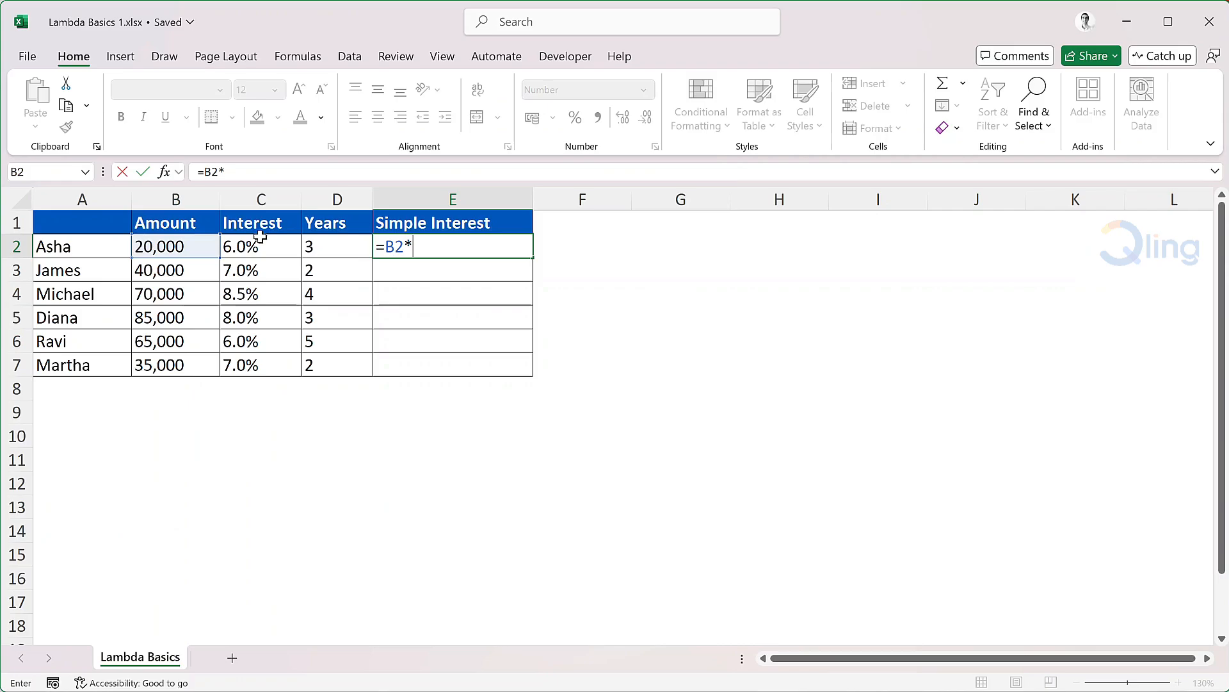
click(291, 252)
text(*)
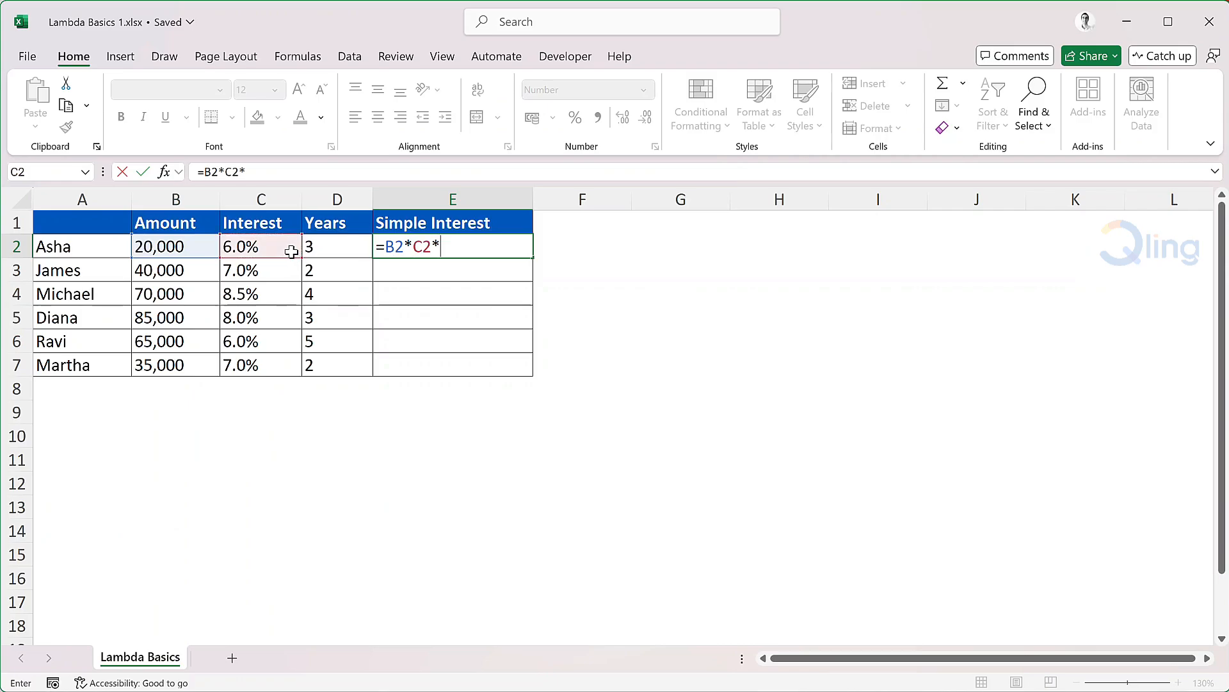
click(355, 246)
key(Return)
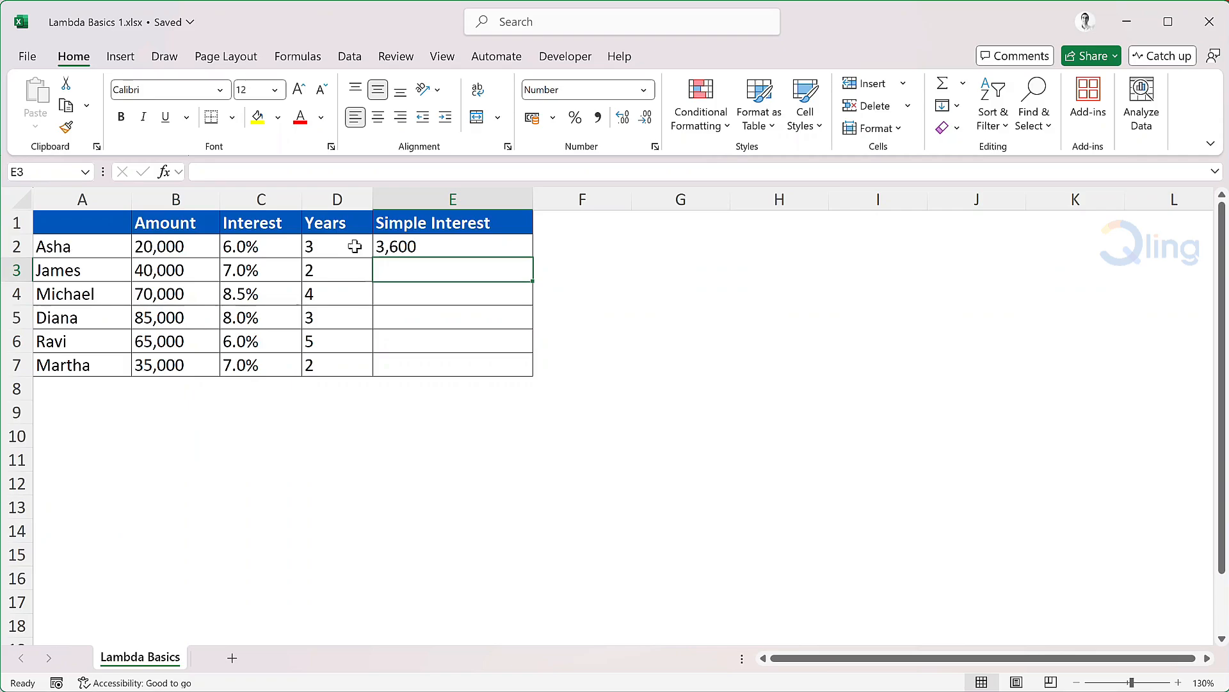
Step: Replace the content of E2 with the beginning of a LAMBDA formula that has the parameters principal, rate and time
key(Up)
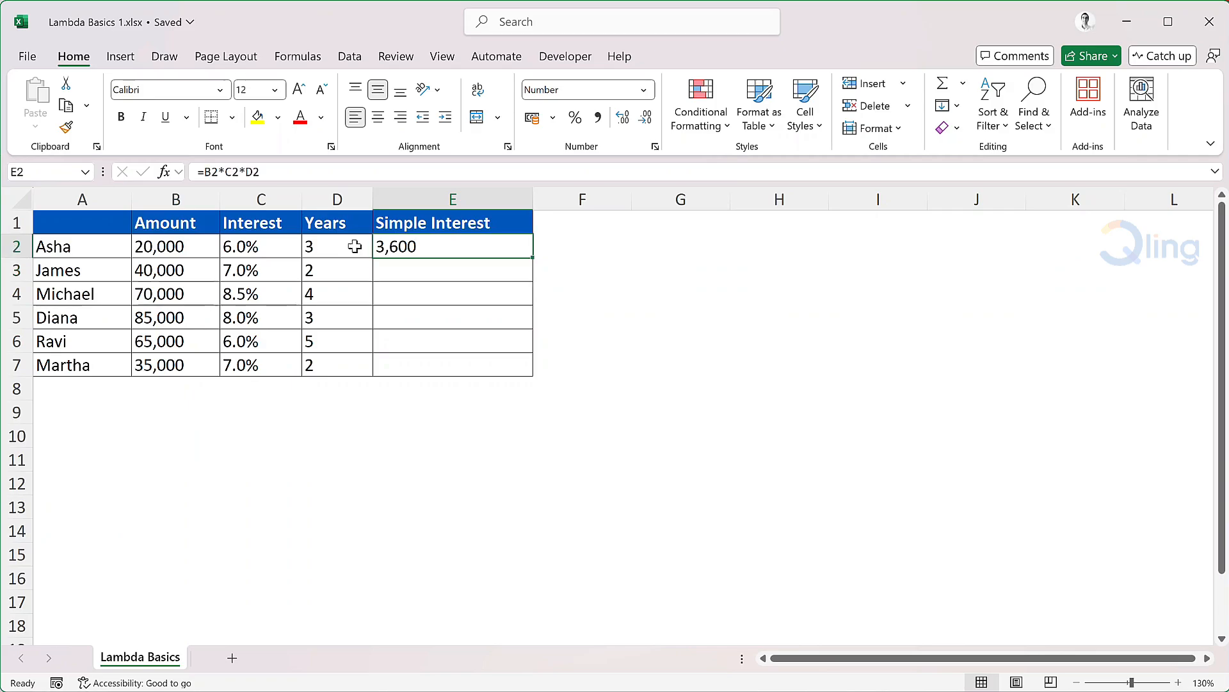
key(Delete)
text(=l)
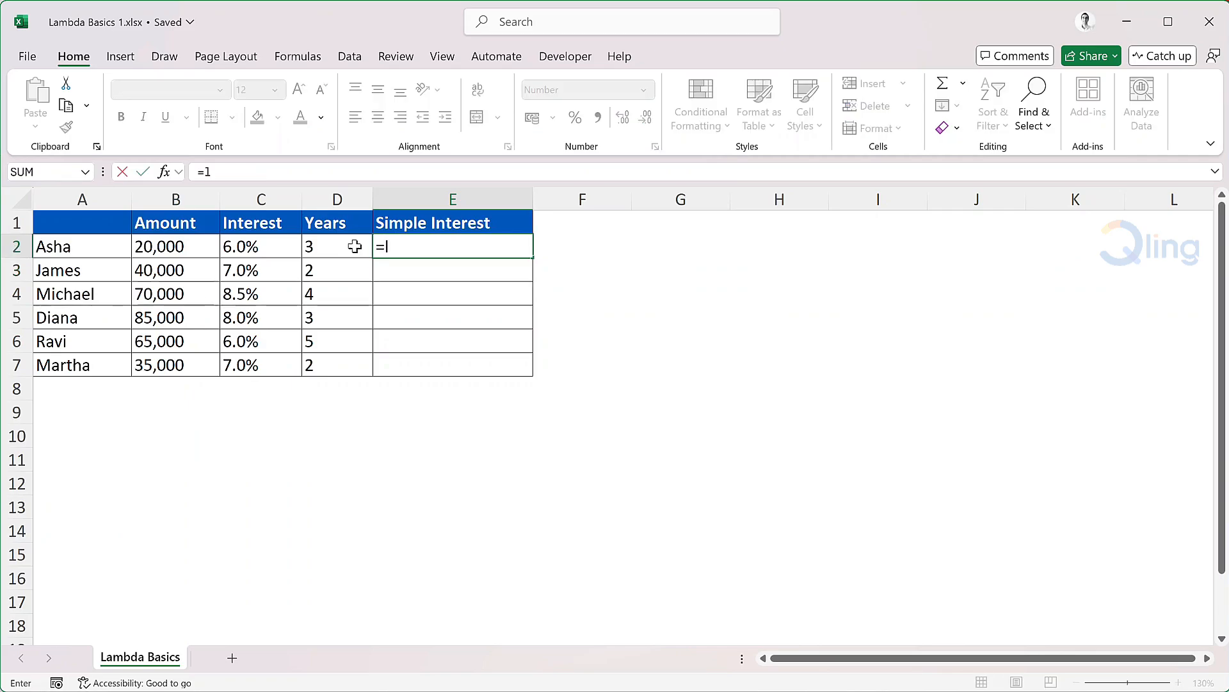
text(a)
key(Tab)
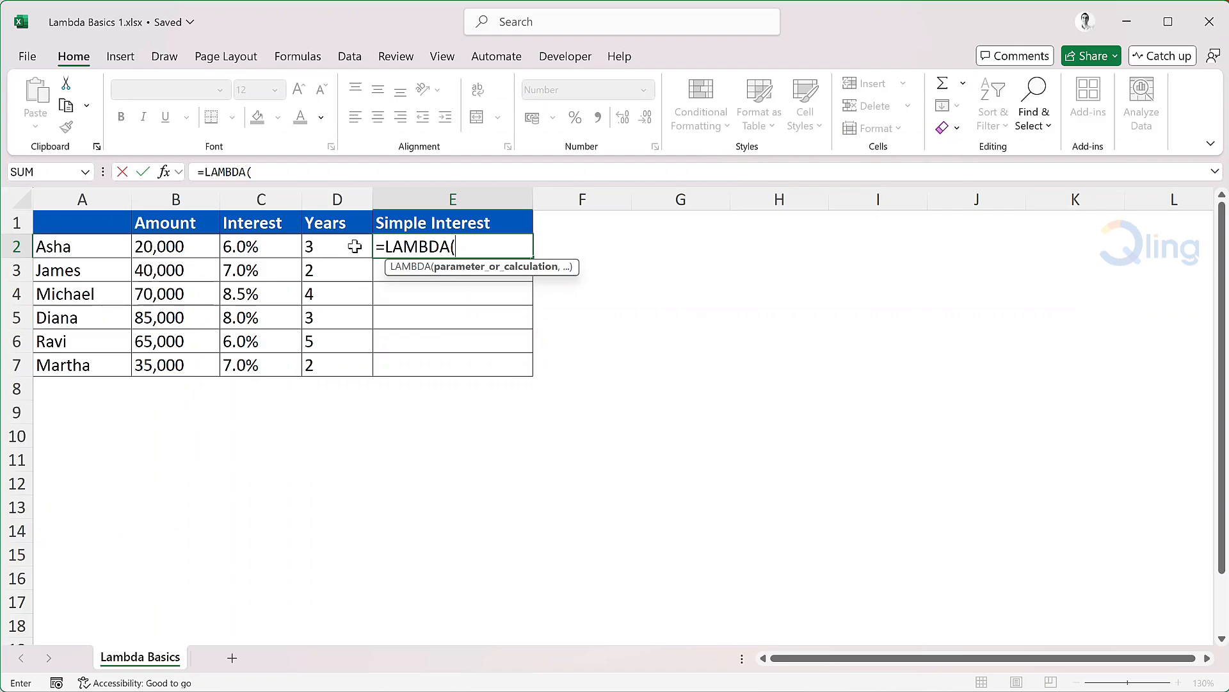
text(principal,)
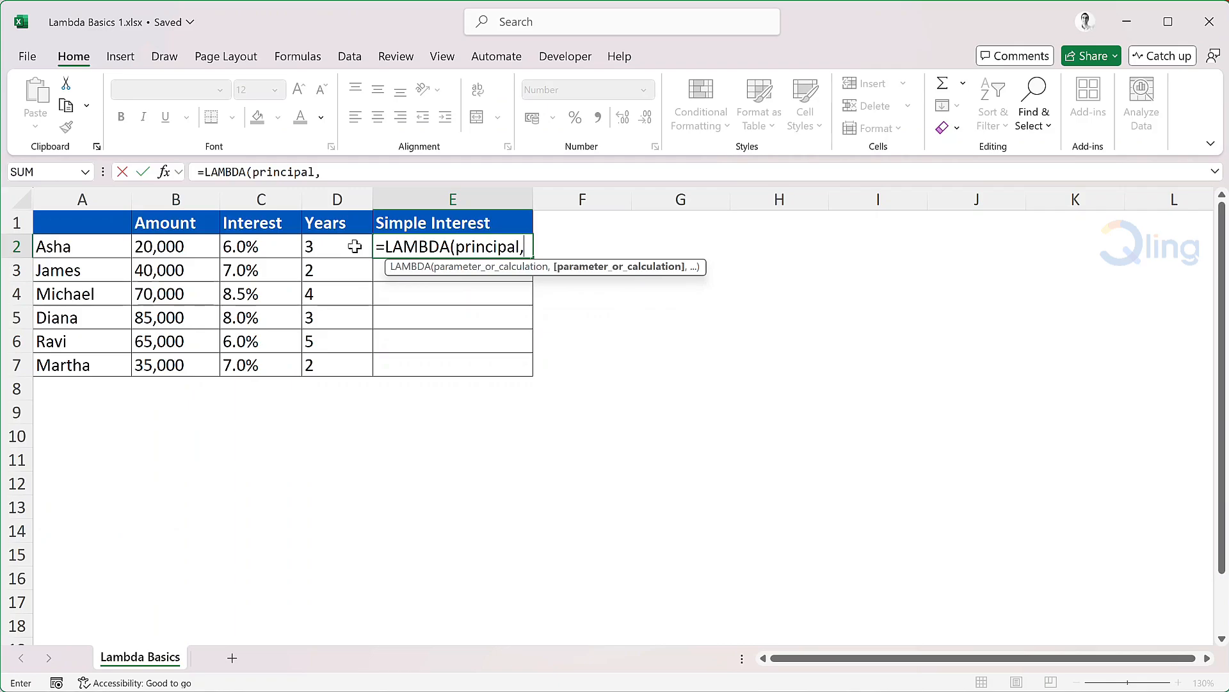
text(rate,time,)
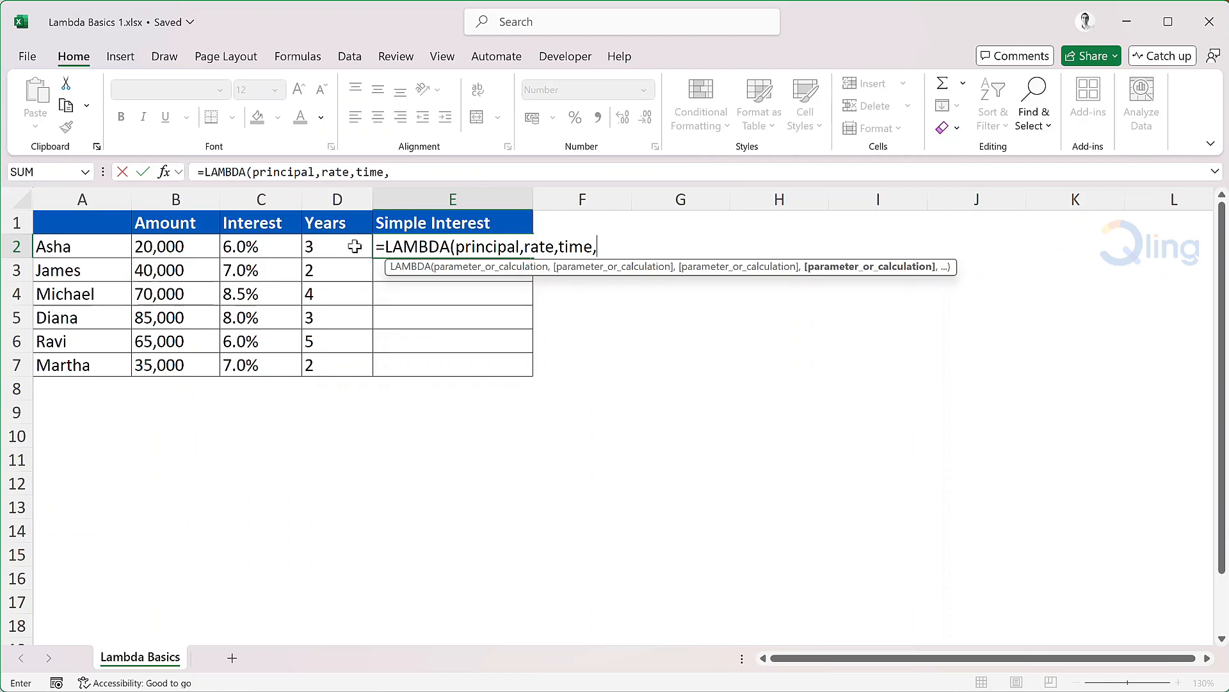
Step: Complete the LAMBDA in E2 with the calculation principal*rate*time and enter the formula
text(princi)
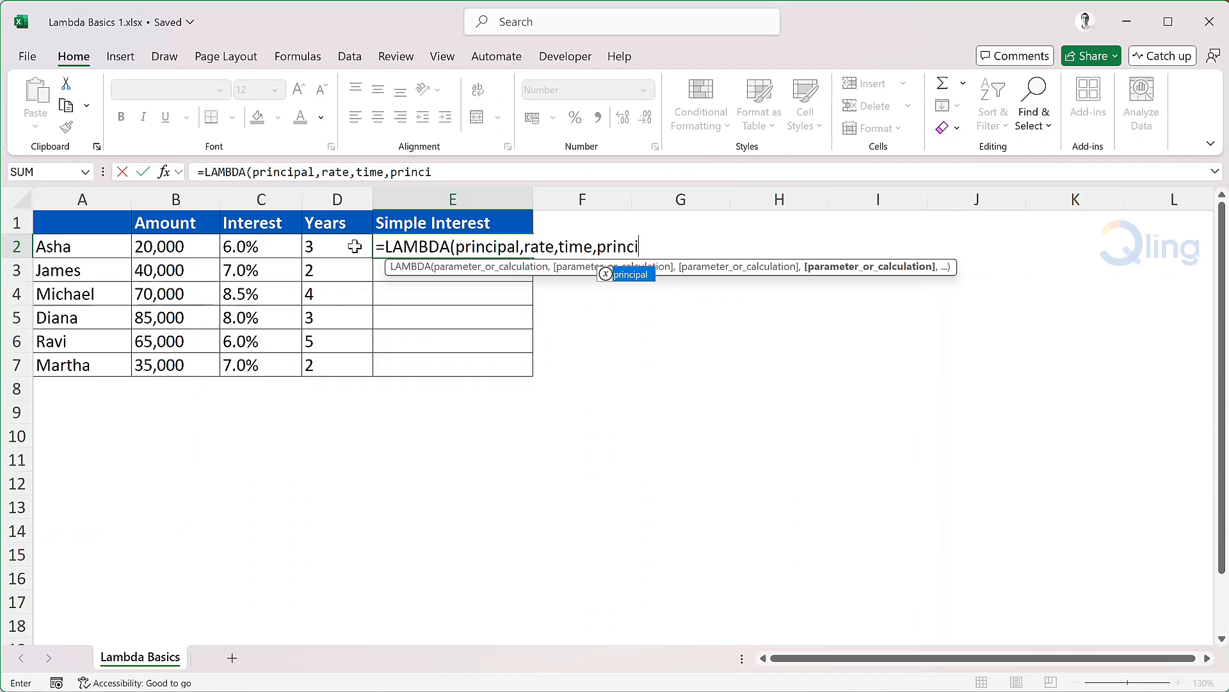
text(pal*rat)
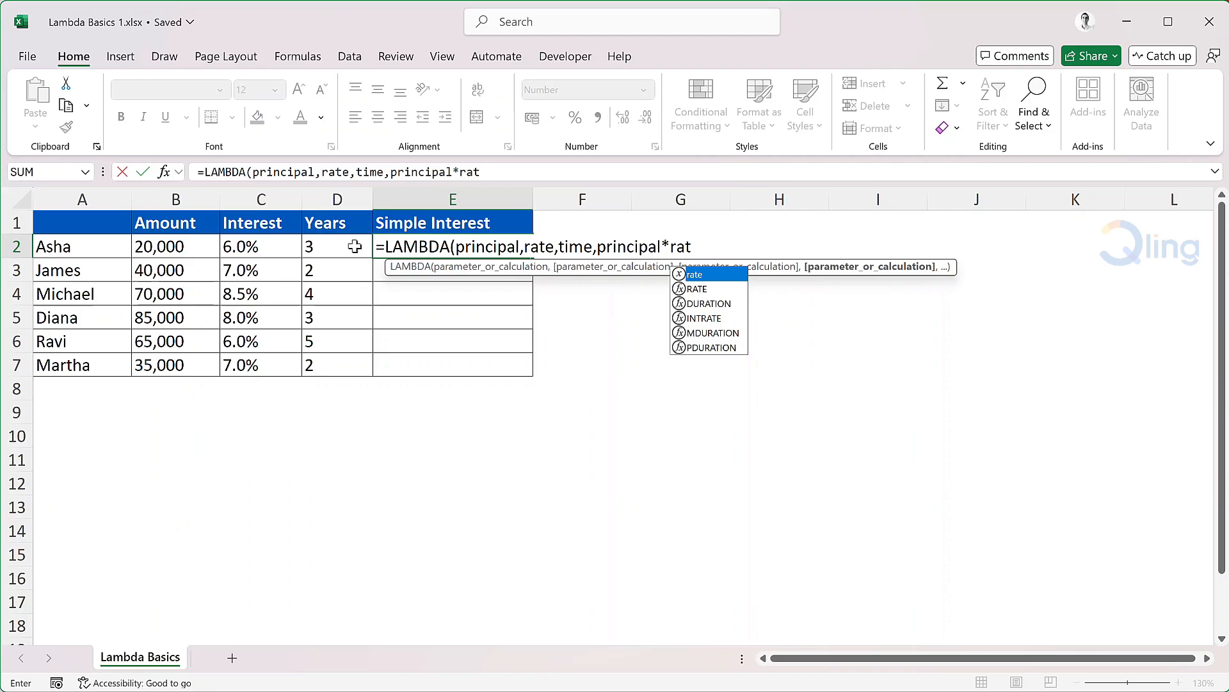
text(e)
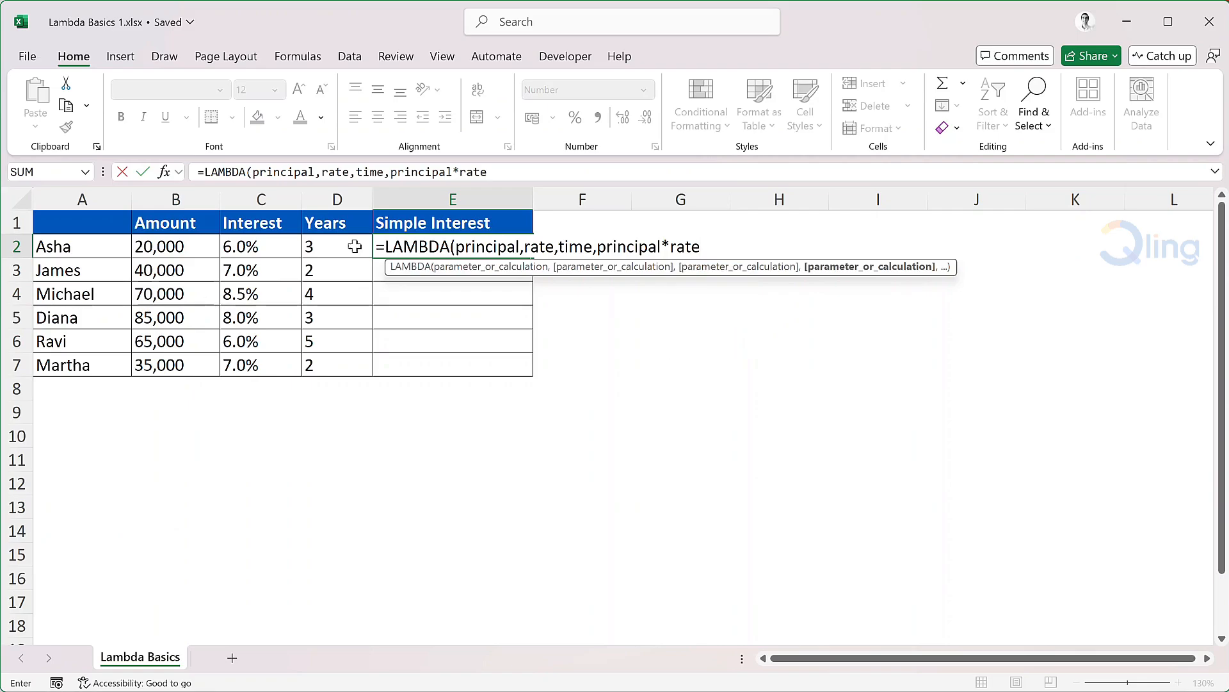
text(*time)
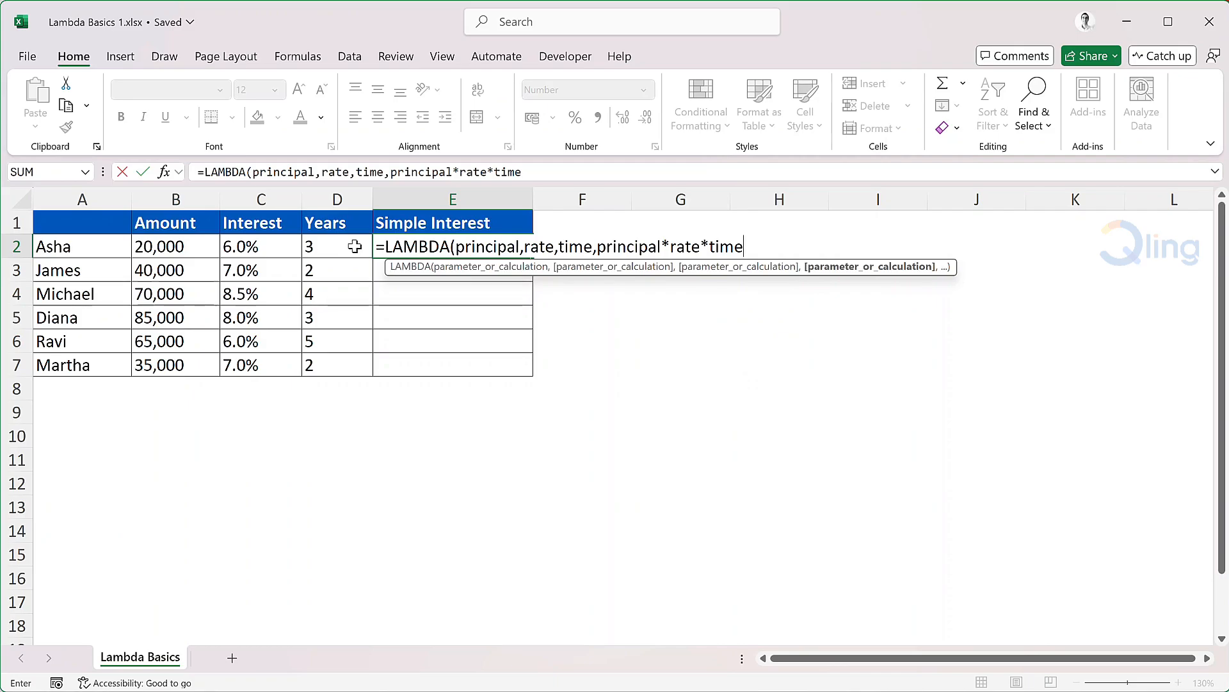
text())
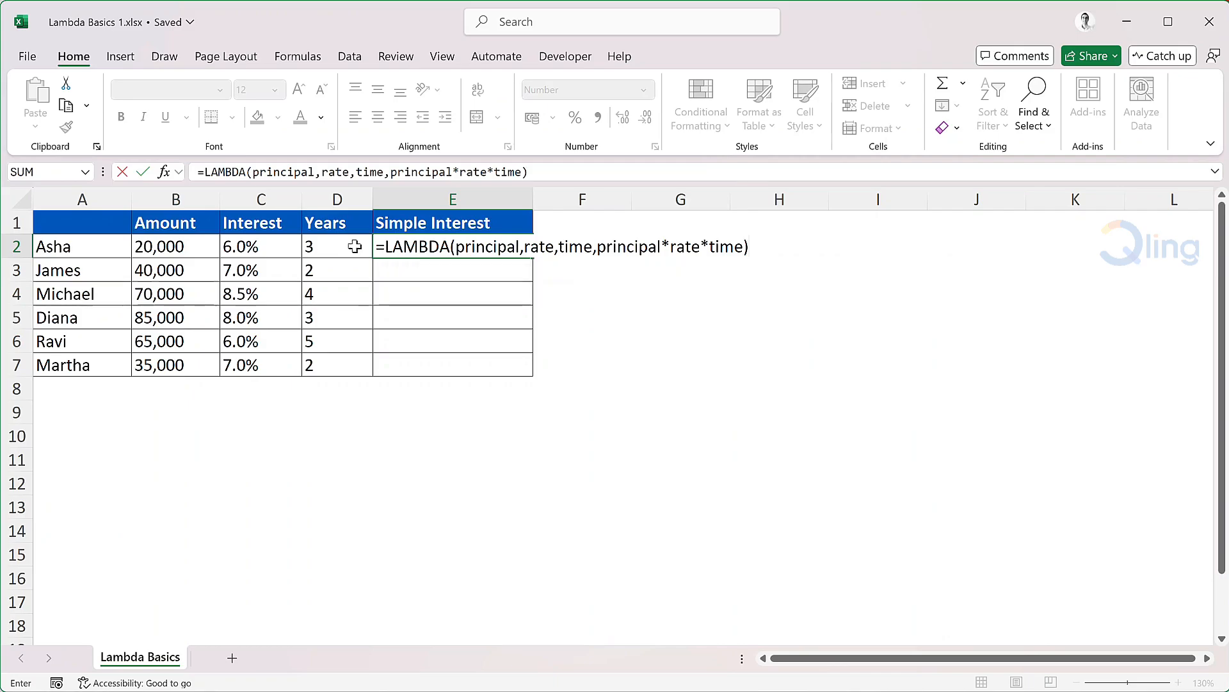
key(Return)
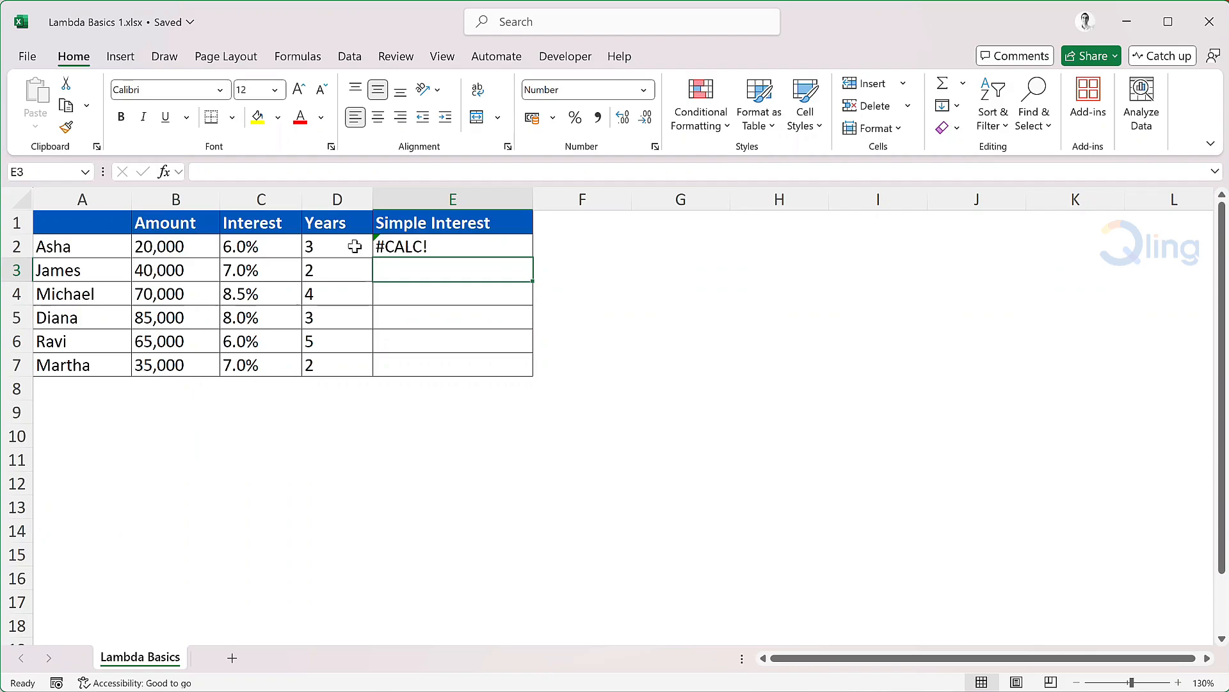
Step: Append the arguments (B2,C2,D2) to the LAMBDA formula in E2 to test it on the first row
double_click(482, 249)
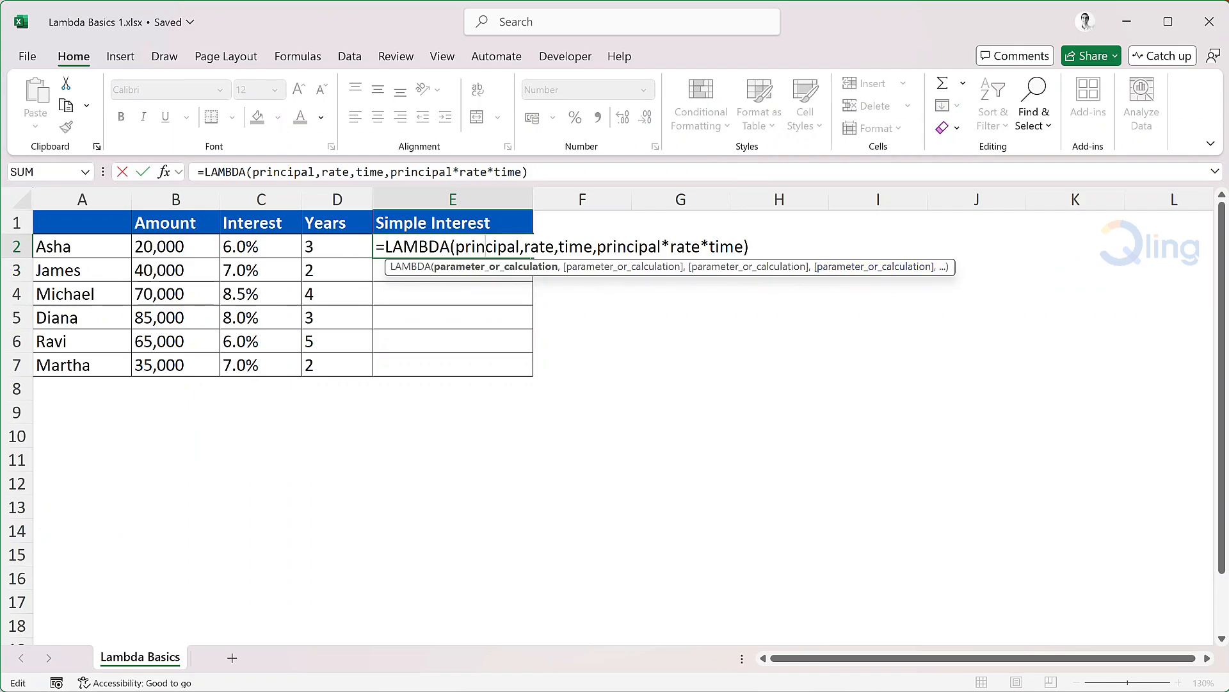
key(End)
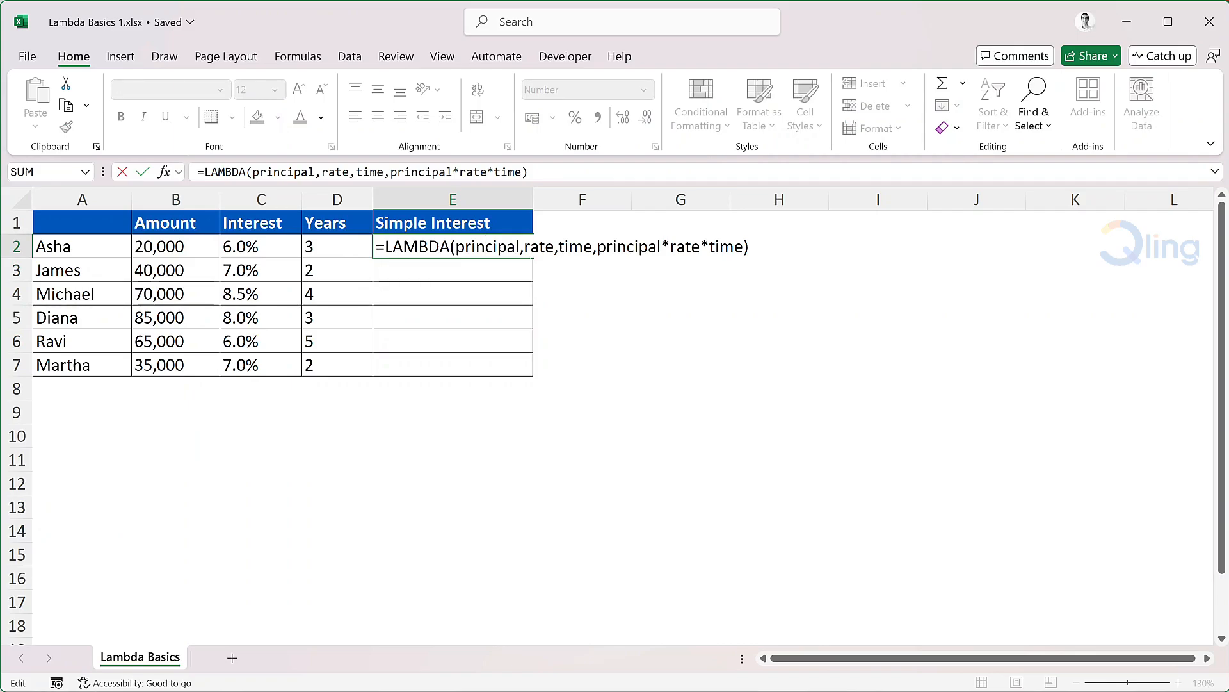
text(()
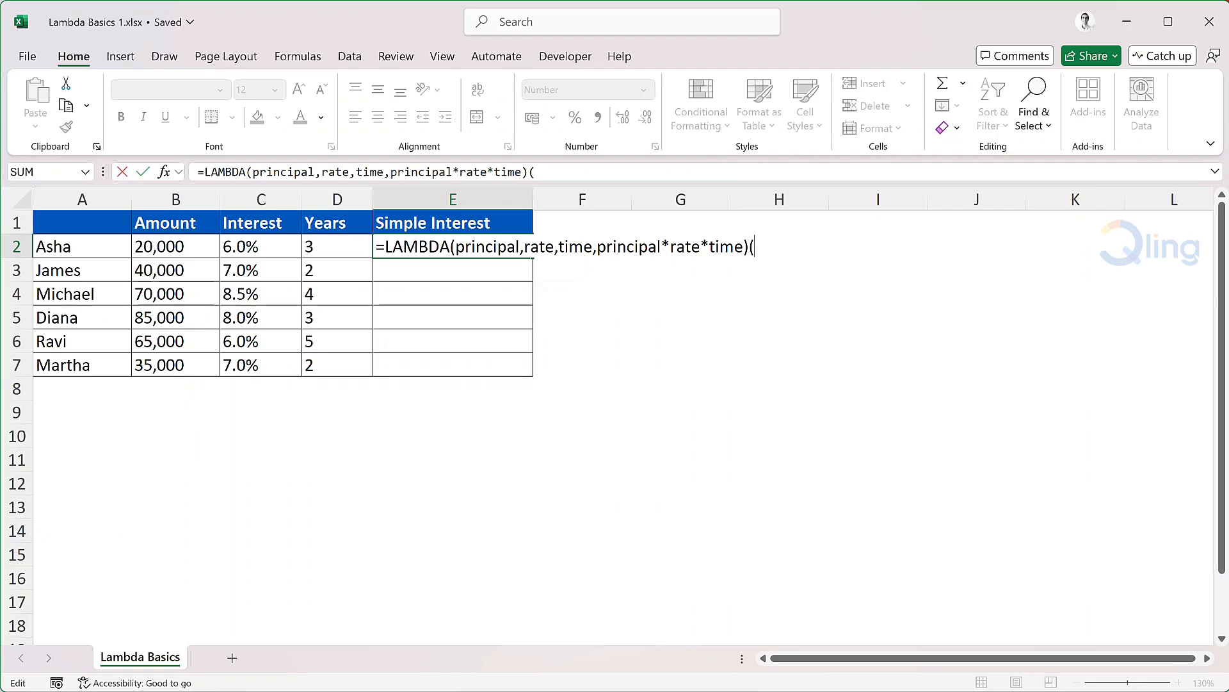
click(192, 243)
text(,)
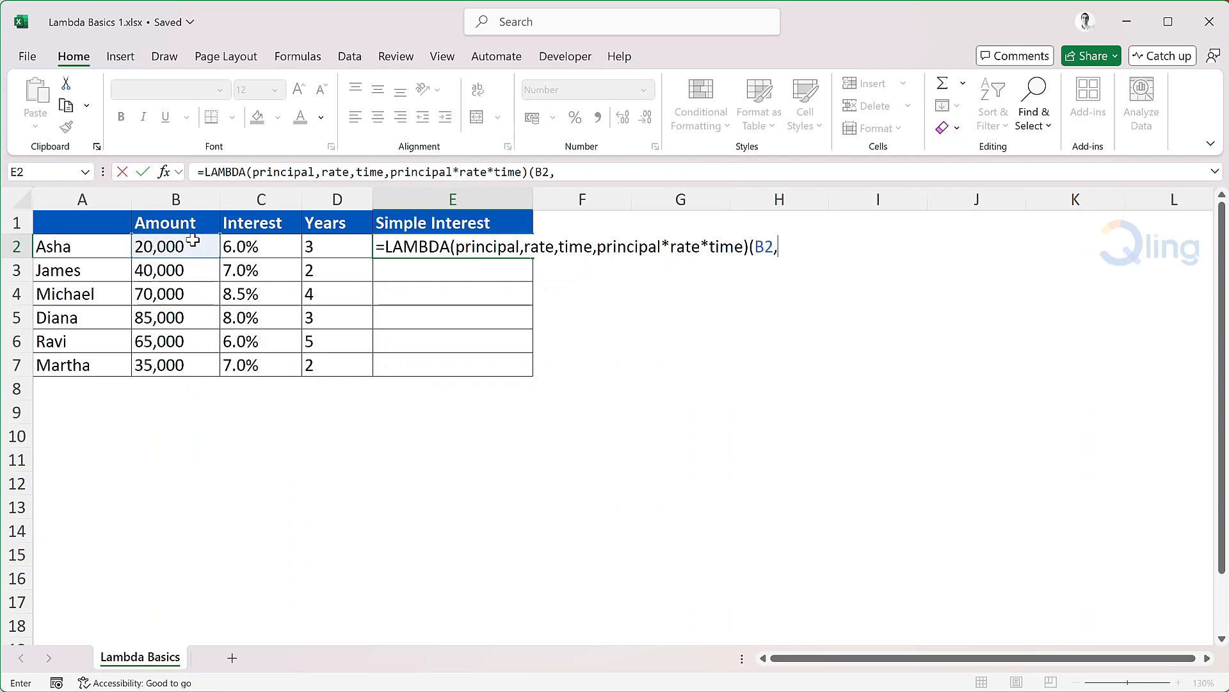
click(276, 246)
text(,)
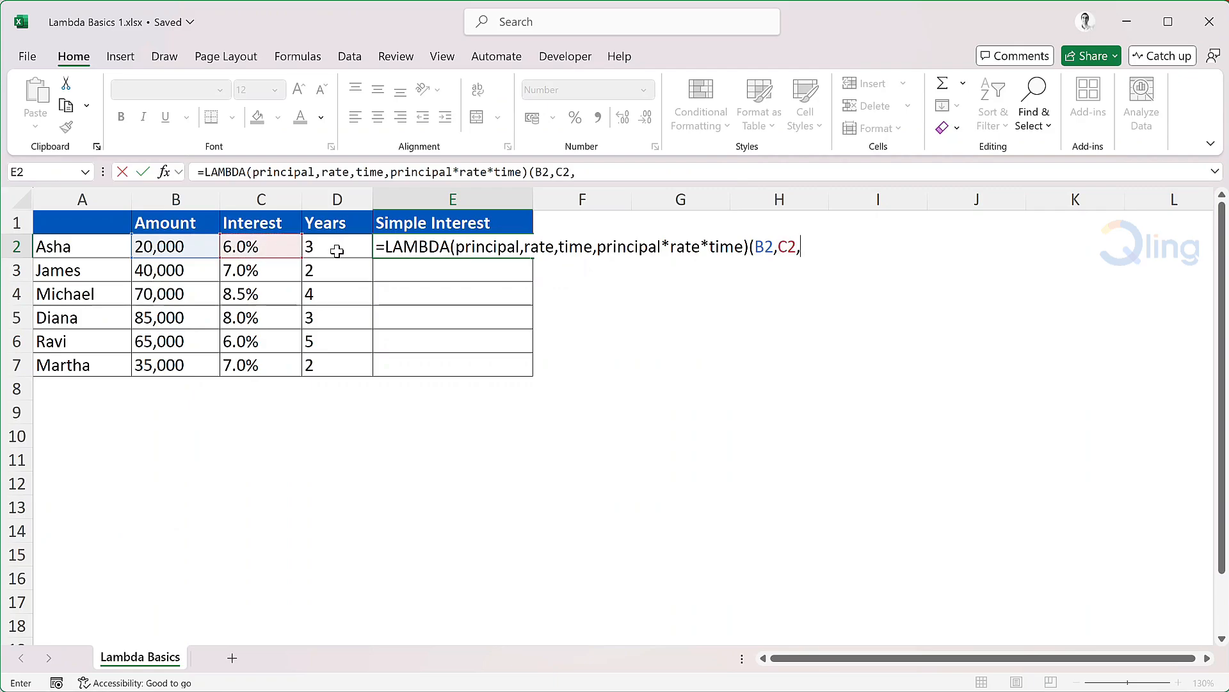
click(349, 254)
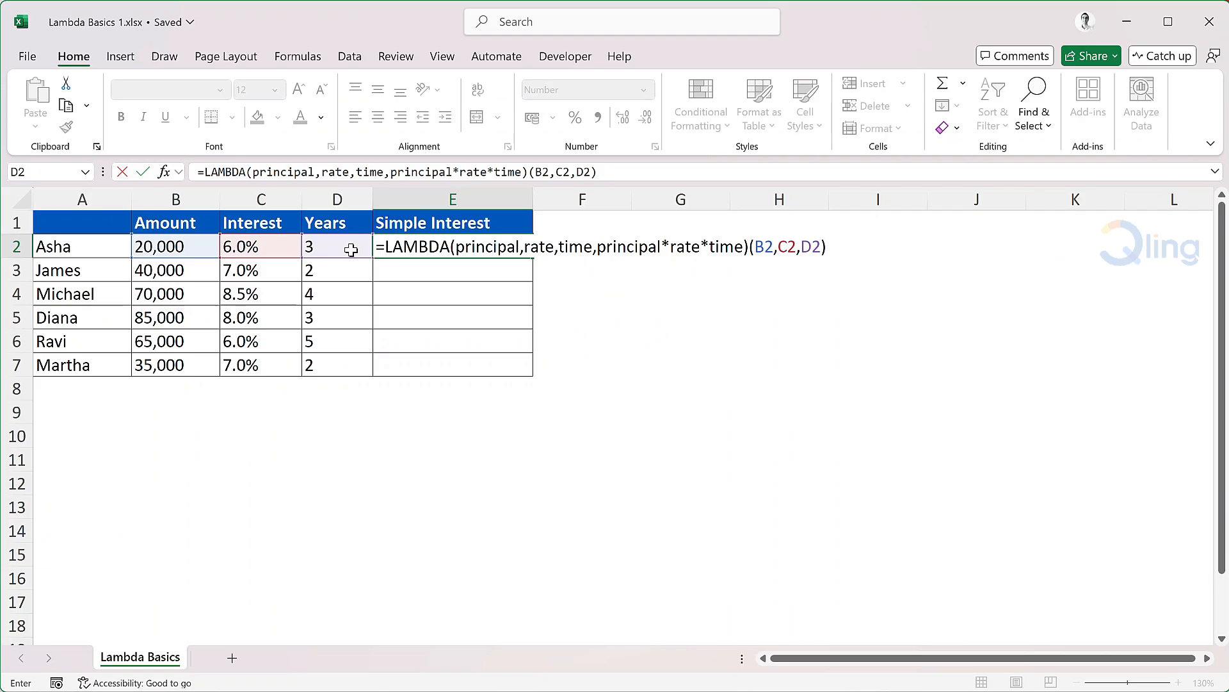
text())
key(Return)
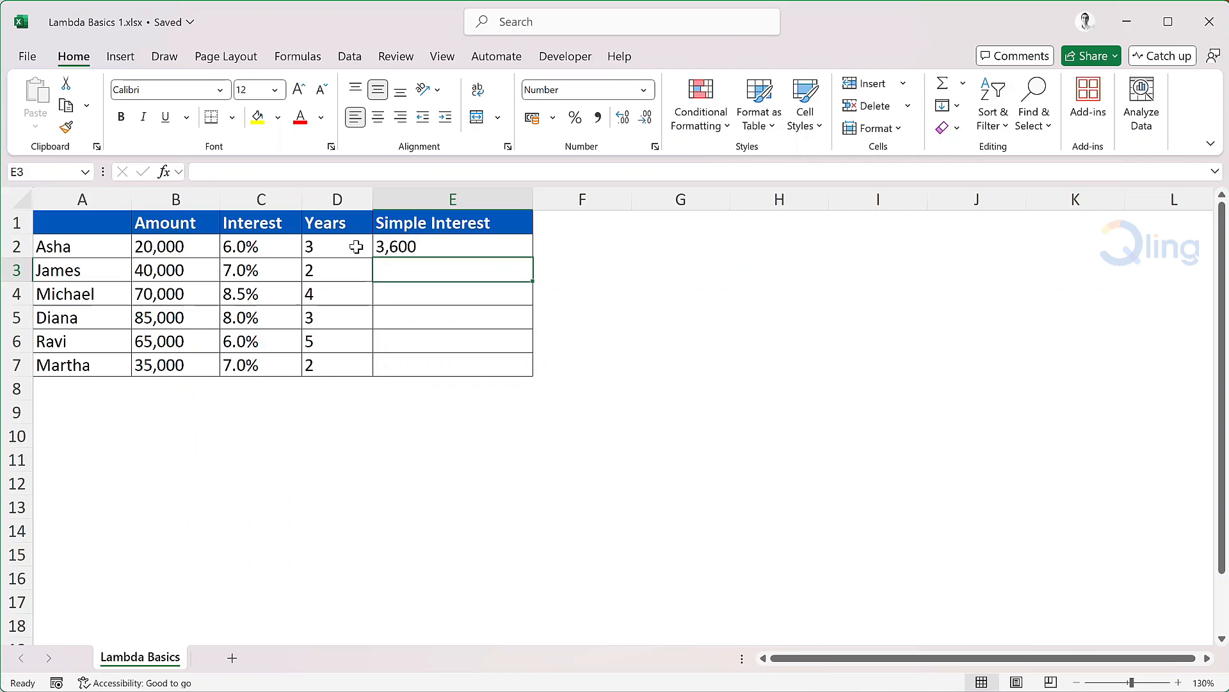
Step: Copy only the LAMBDA definition =LAMBDA(principal,rate,time,principal*rate*time) from the formula in E2, without its cell arguments
double_click(451, 243)
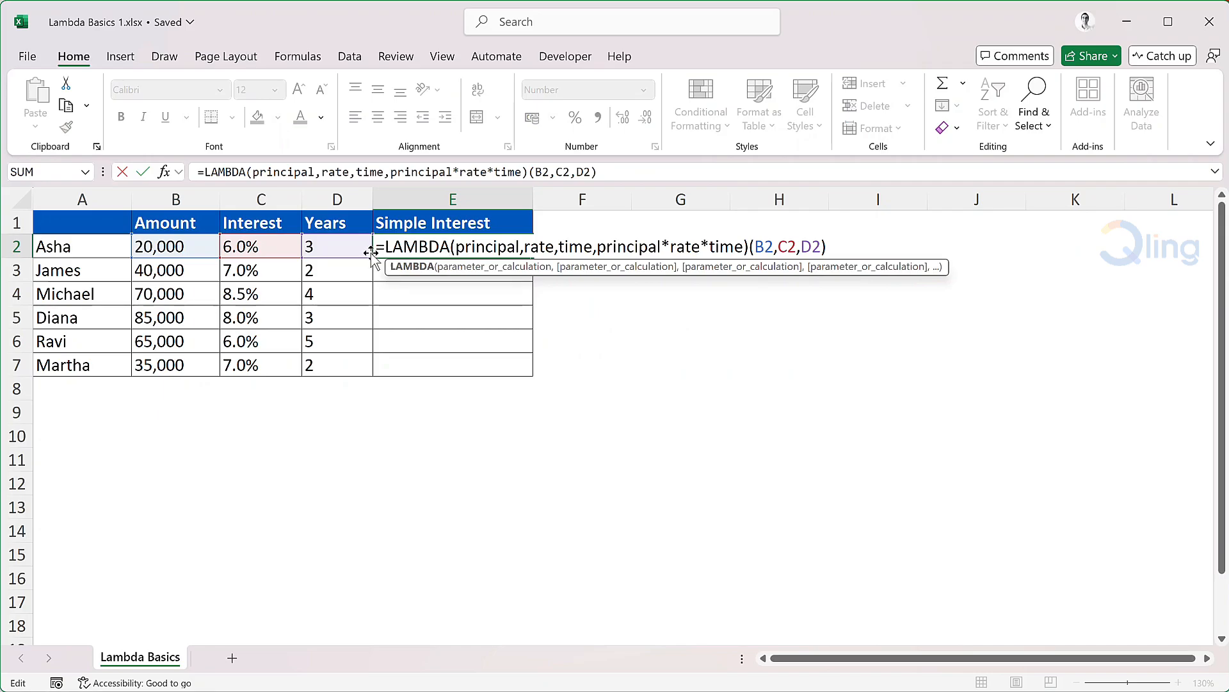
drag(376, 247, 464, 247)
drag(676, 246, 748, 247)
key(ctrl+c)
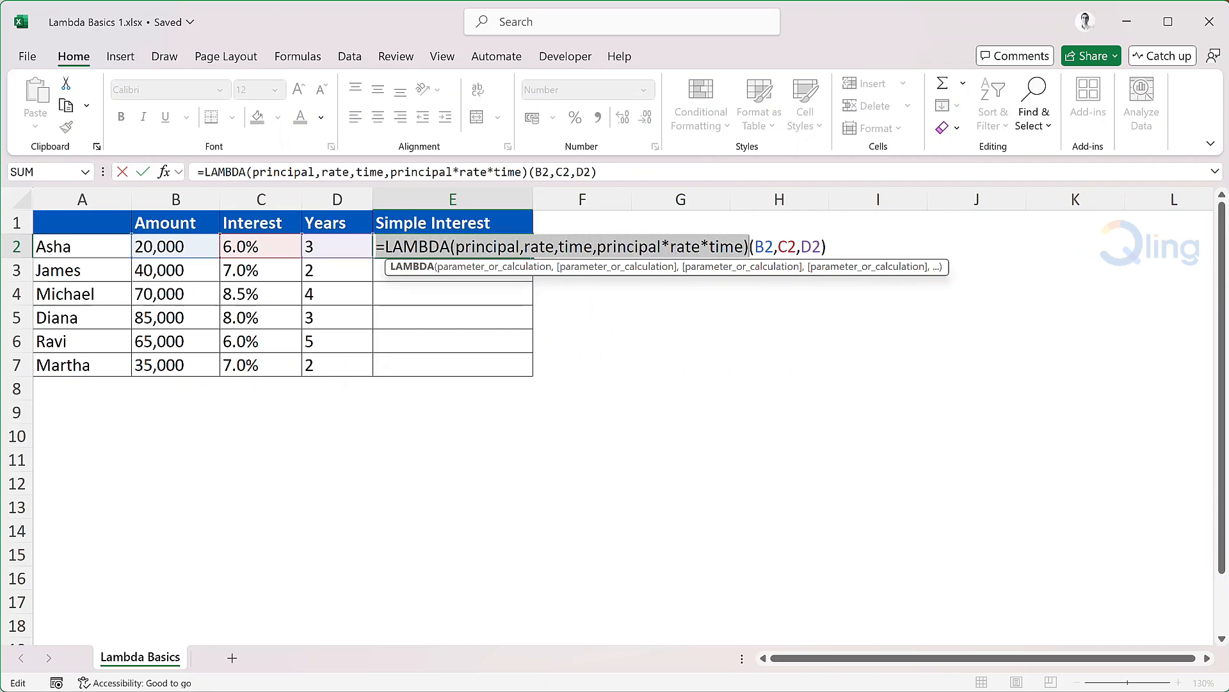
right_click(716, 245)
click(771, 275)
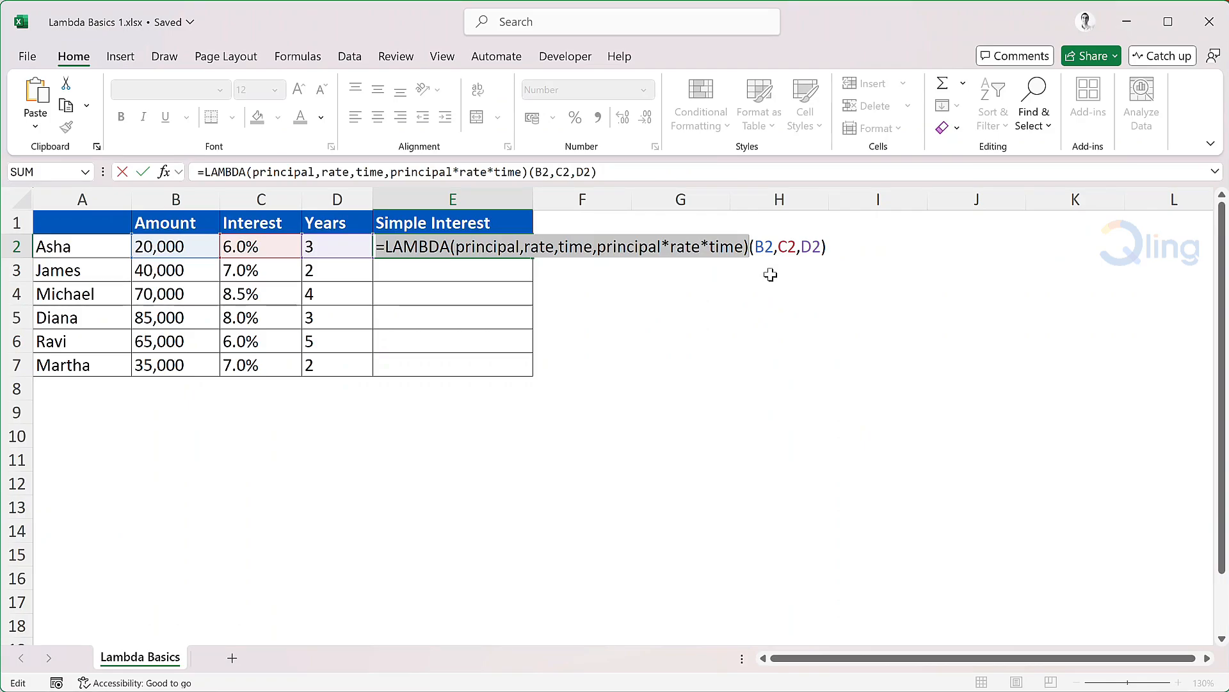
key(ctrl+Return)
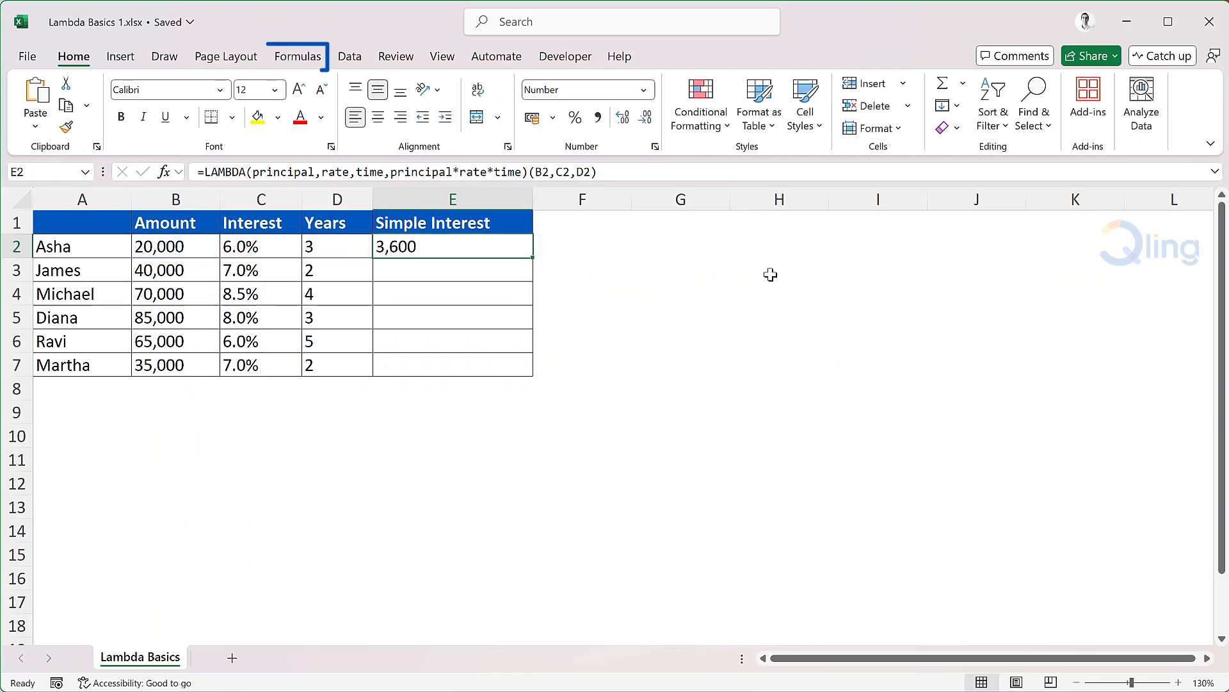
Step: Start a new workbook-scoped defined name SimpleInterest that refers to the copied LAMBDA definition
click(301, 60)
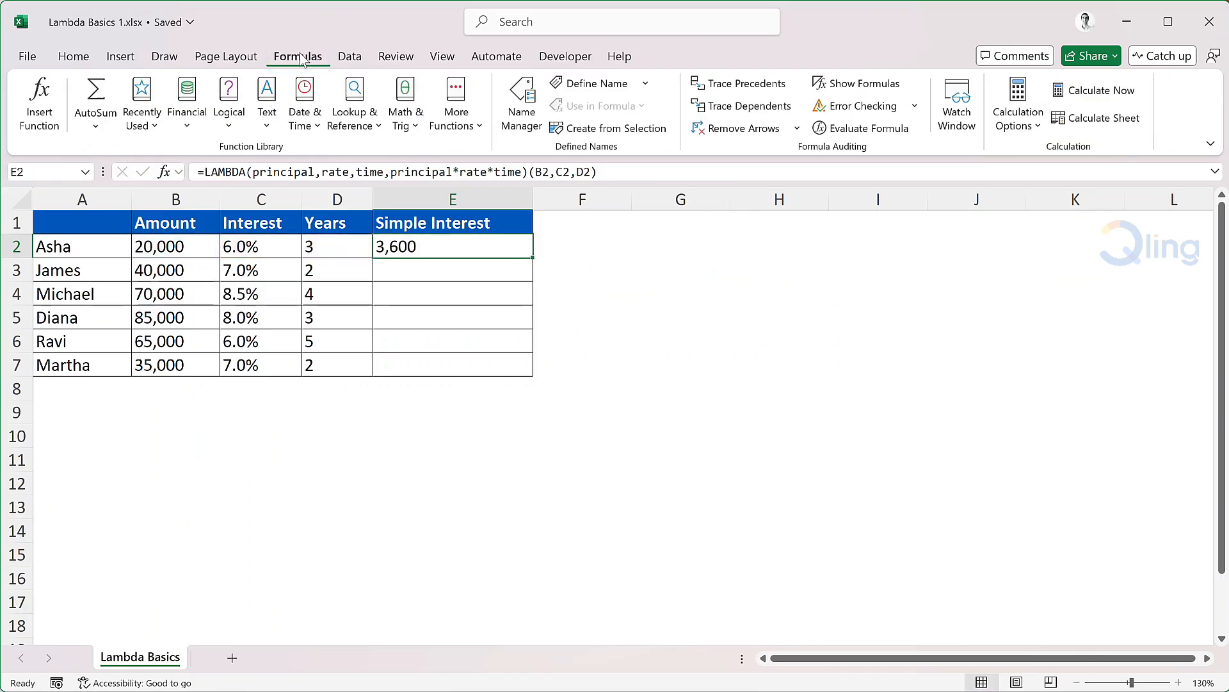
click(583, 85)
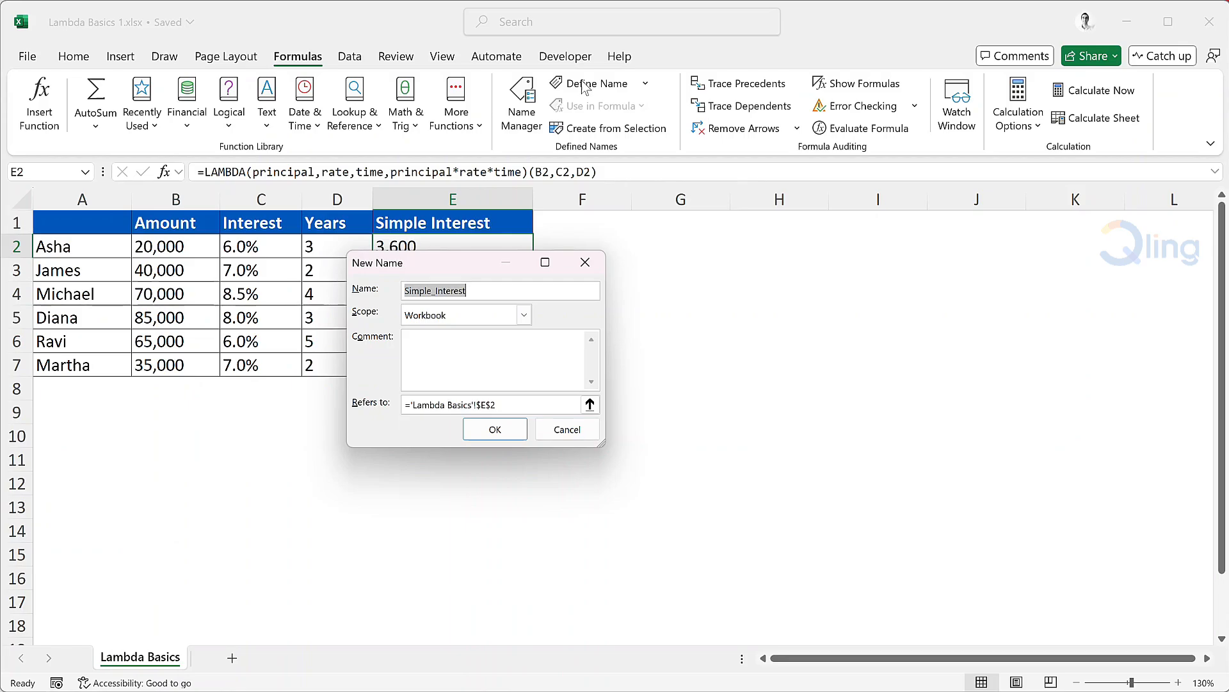
text(S)
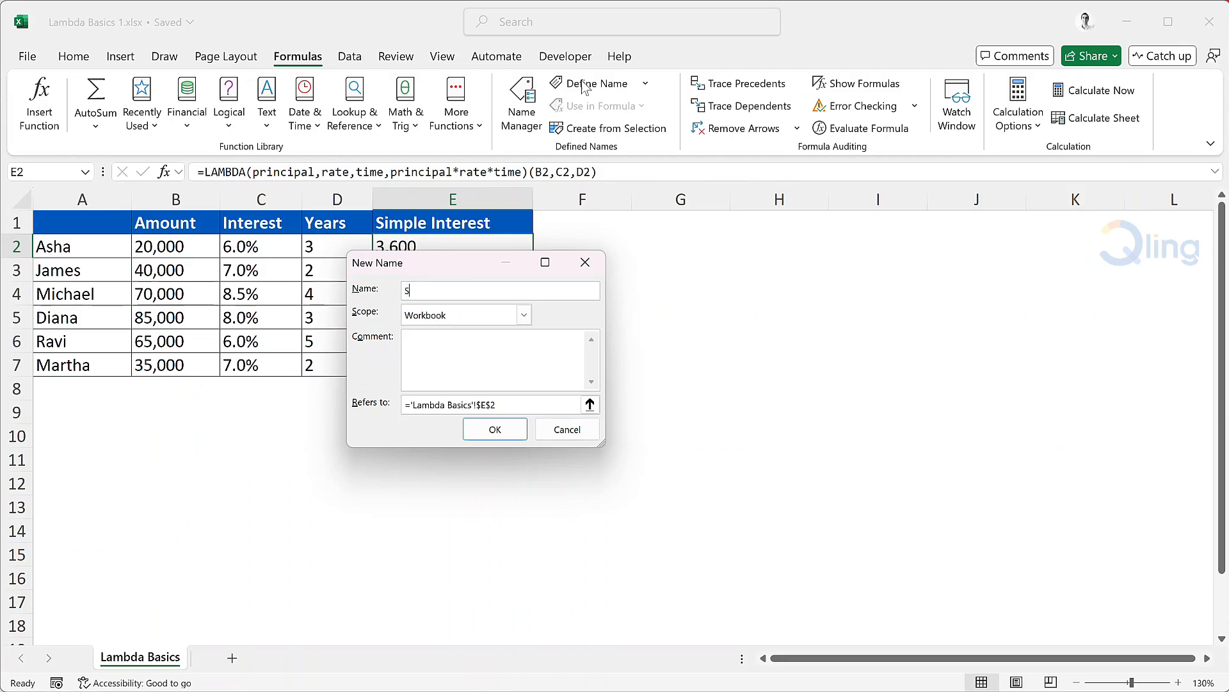
text(impleInterest)
drag(512, 405, 389, 396)
key(ctrl+v)
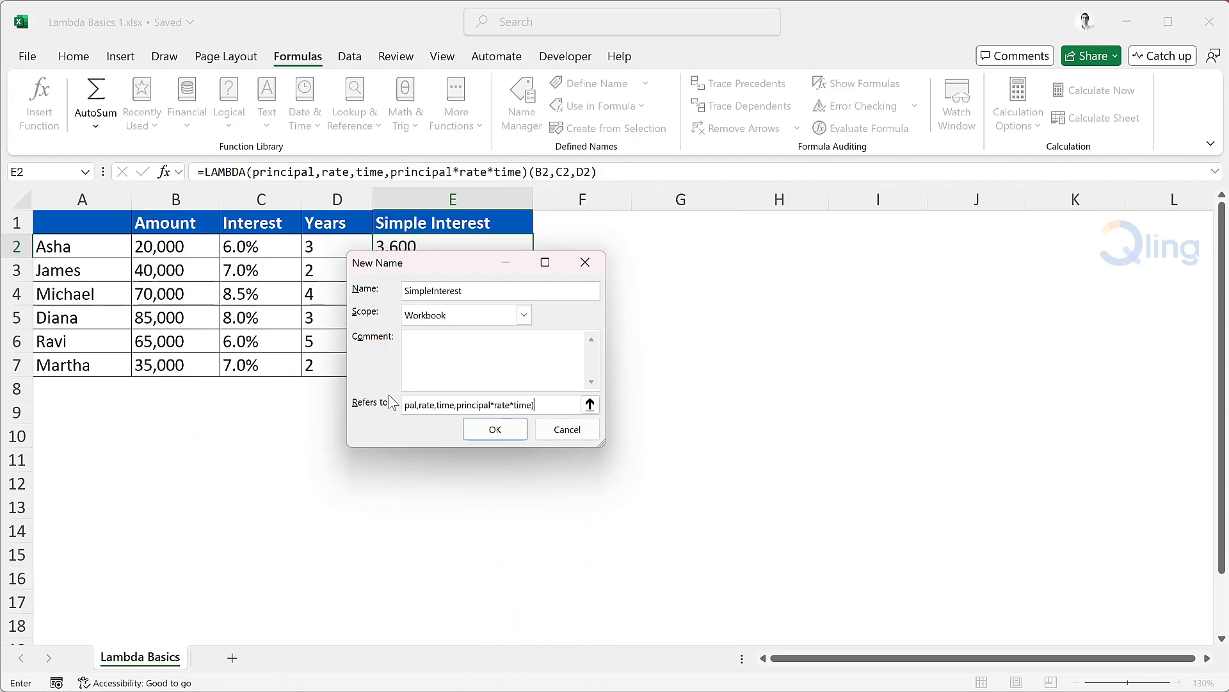
Step: Add the comment "principal=the loan amount; rate=rate of interest in percentage; time=loan duration in years" and save the defined name
key(shift+Tab)
text(principal=the loan amount; rate=)
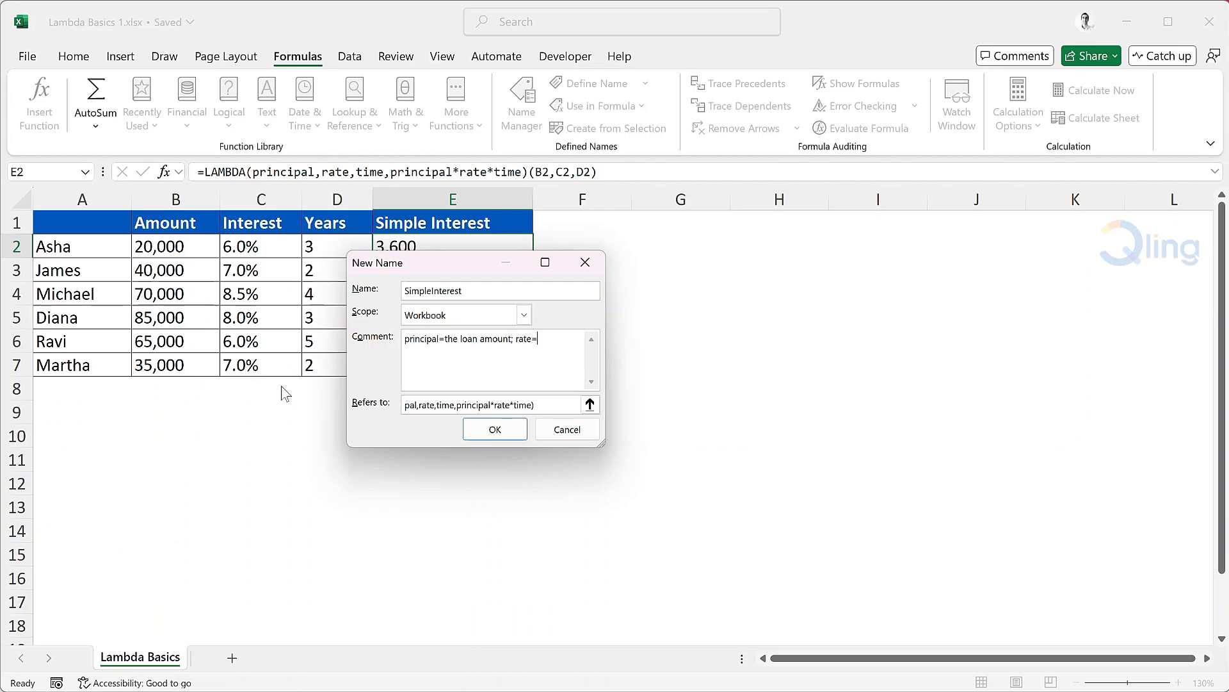
text(rate of interest in percentage; time=loan duration in years)
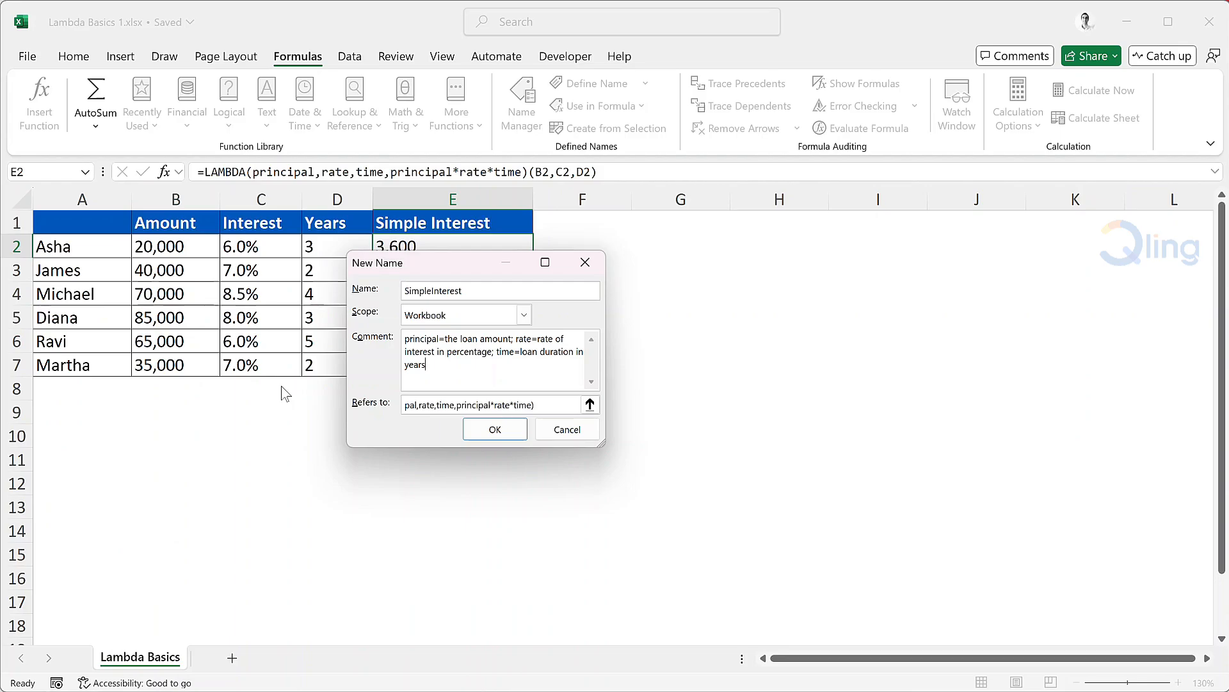
click(495, 430)
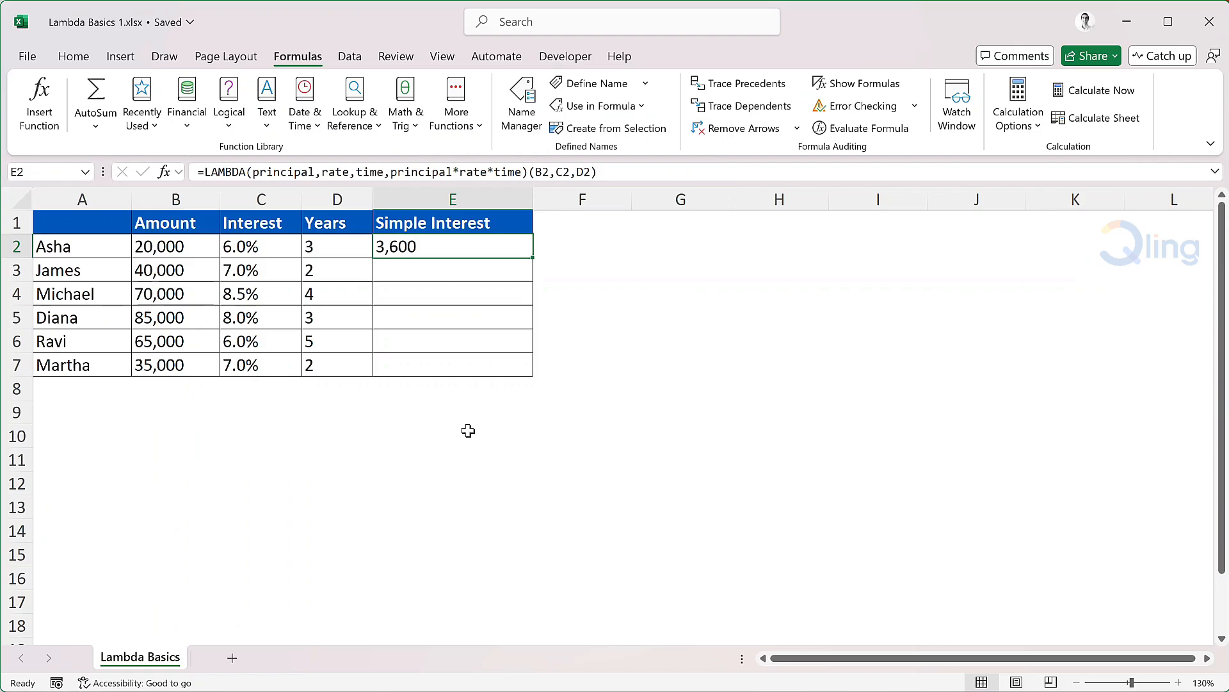
Step: Replace the LAMBDA test formula in E2 with the custom function call =SimpleInterest(B2,C2,D2)
key(Delete)
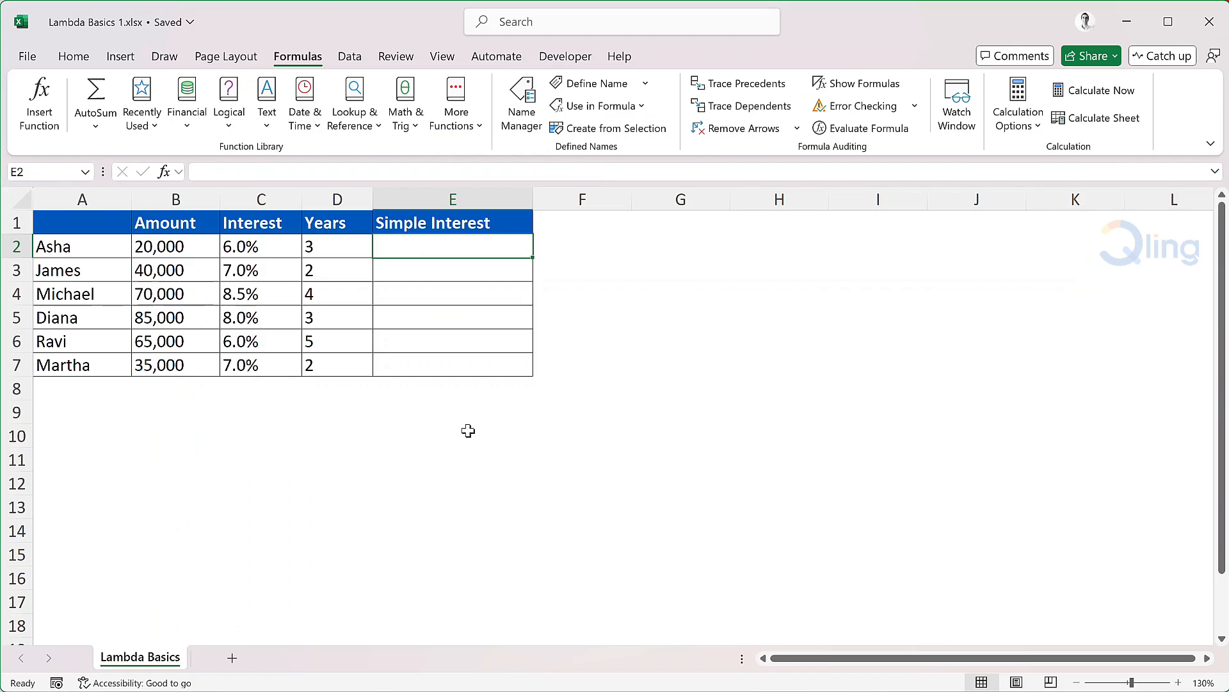
text(=simpl)
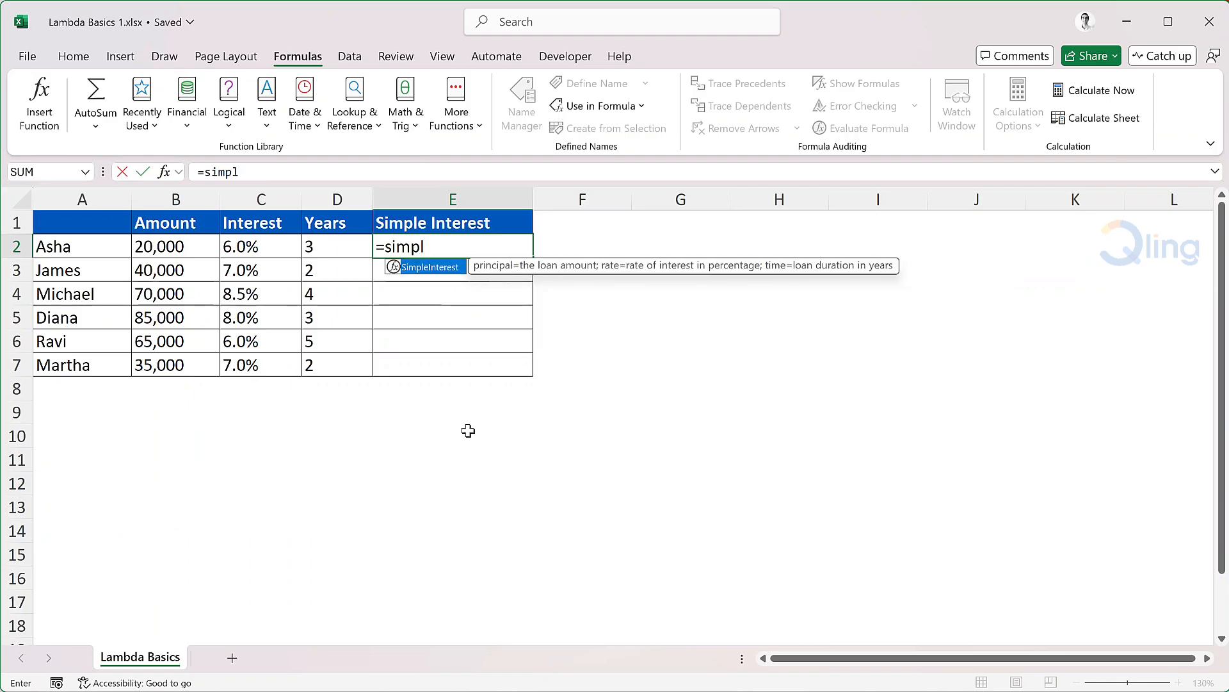
text(e)
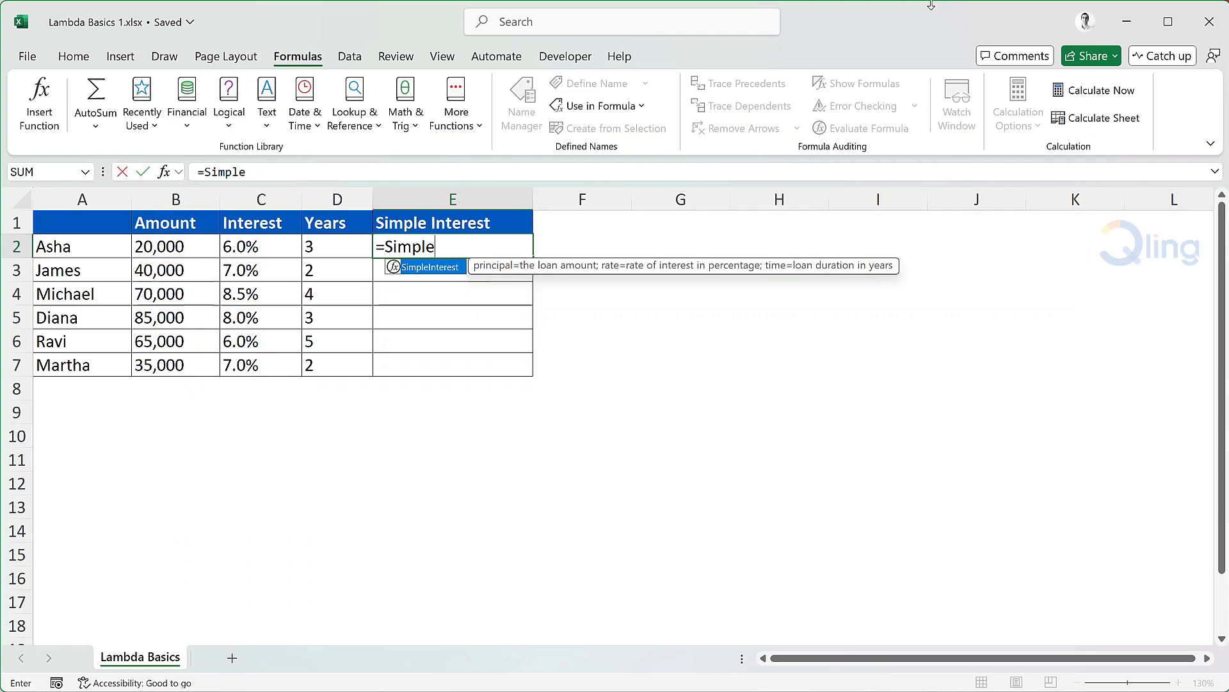
key(Tab)
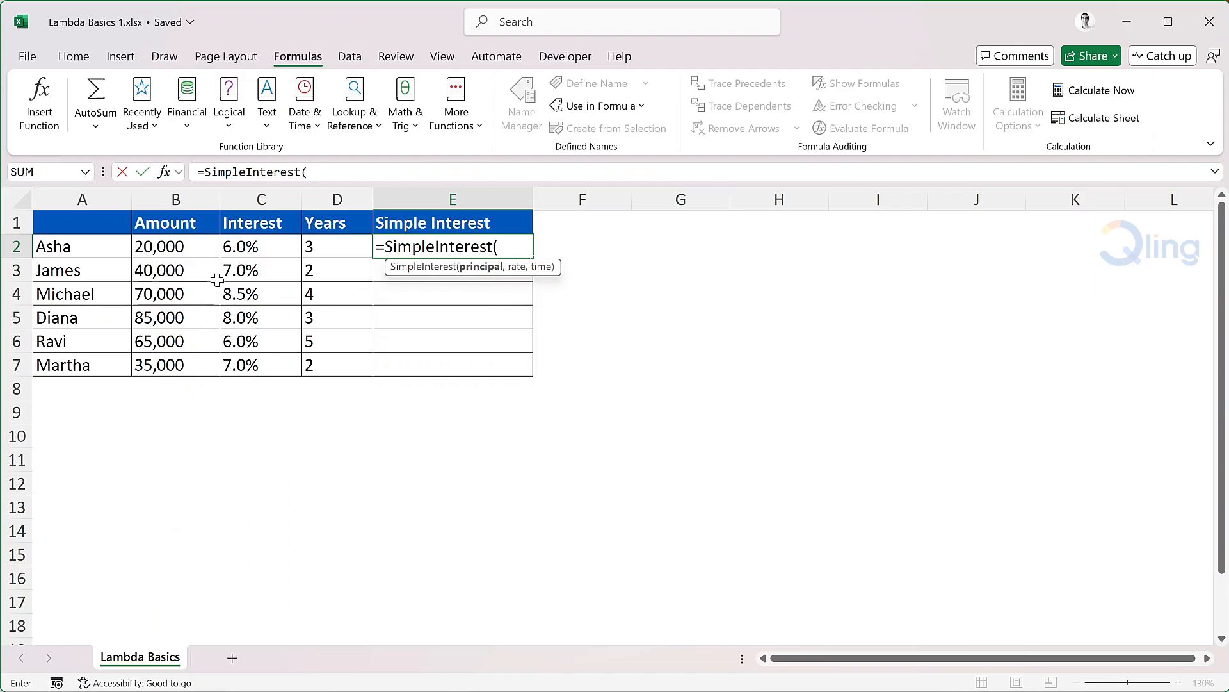
click(201, 250)
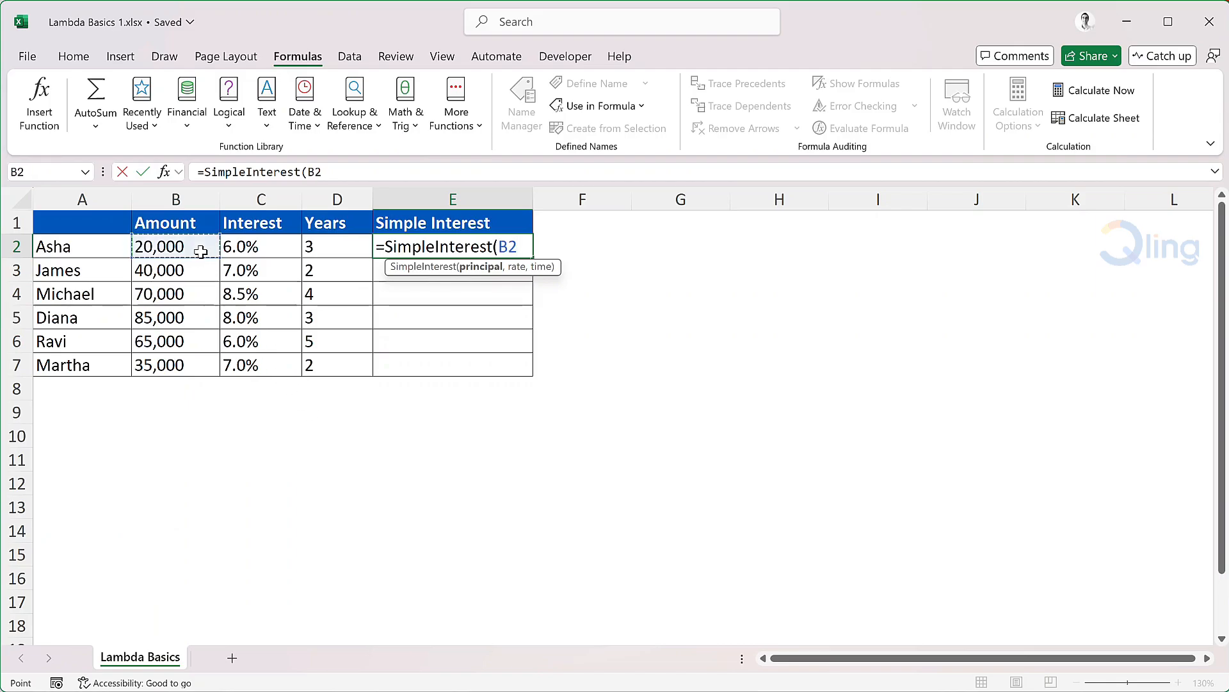
text(,)
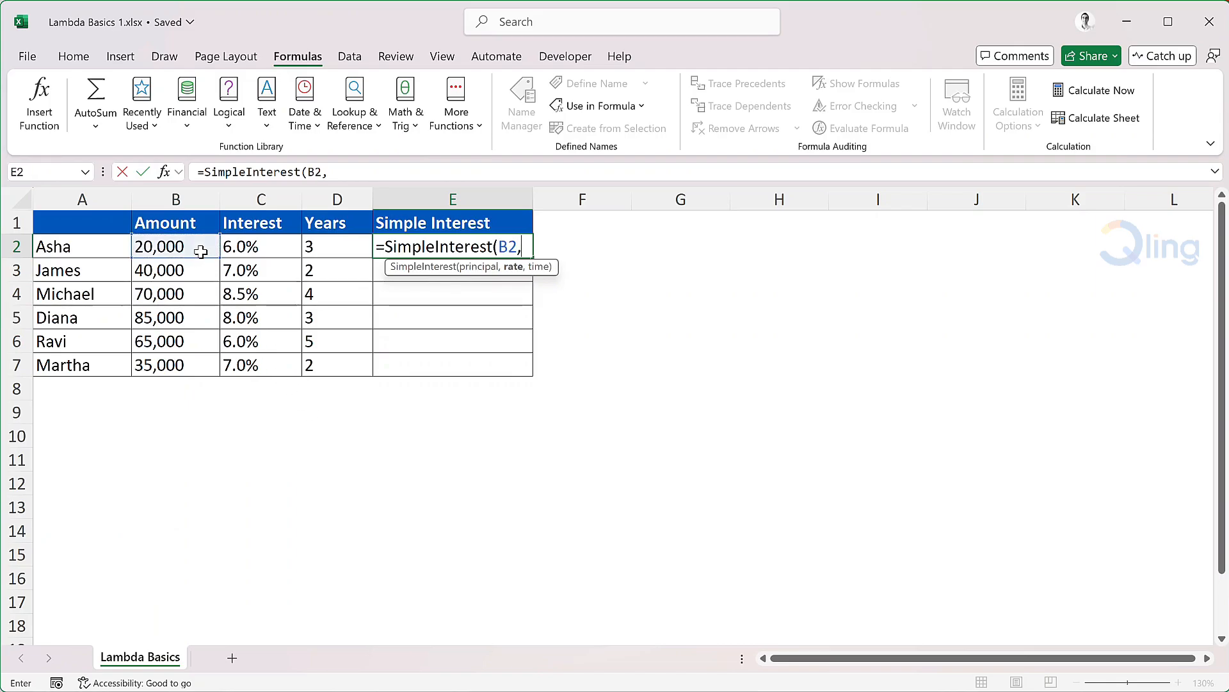
click(276, 247)
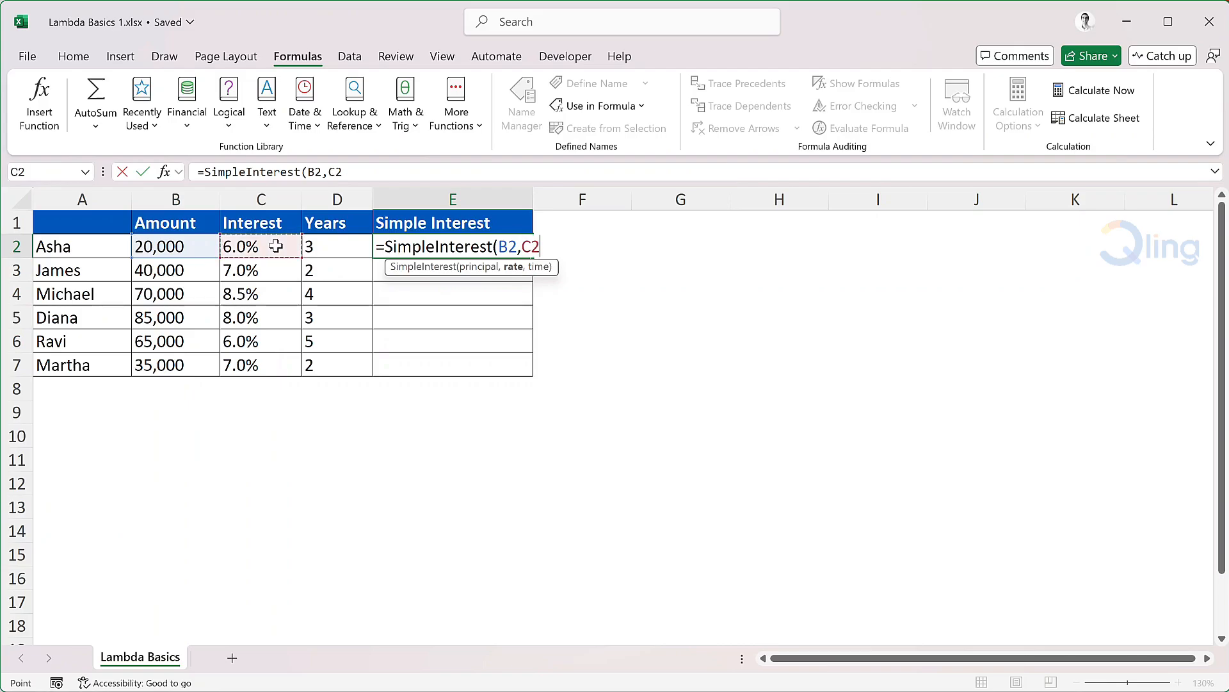
text(,)
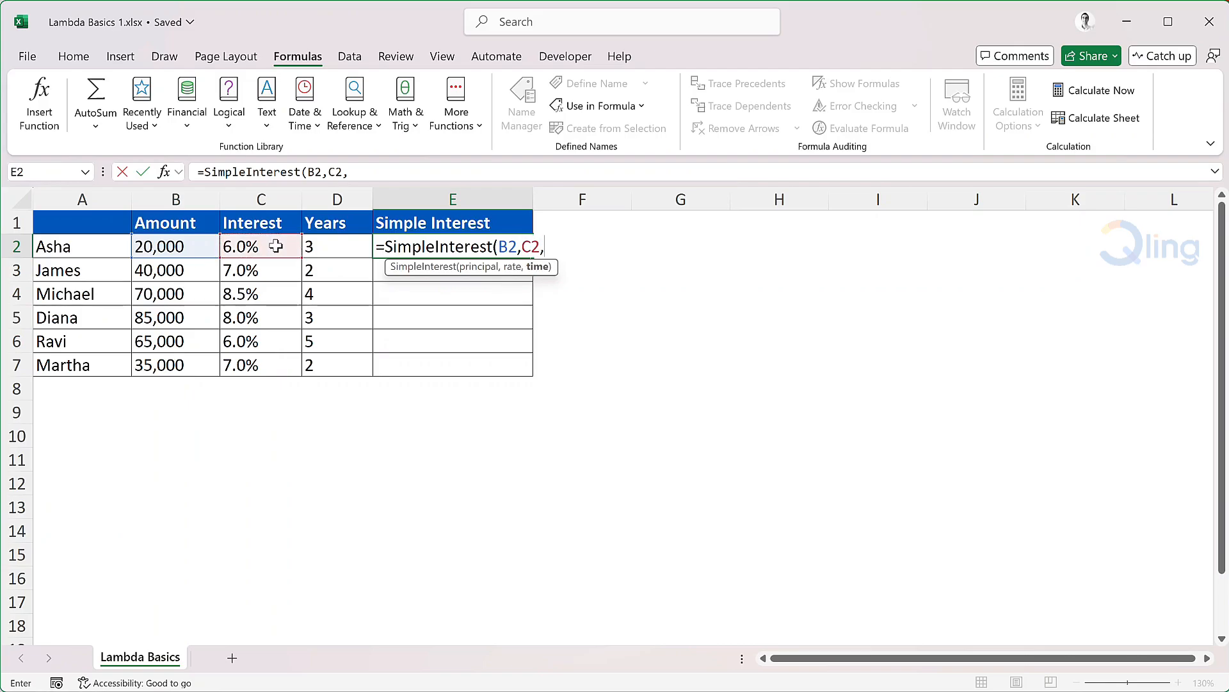
click(336, 247)
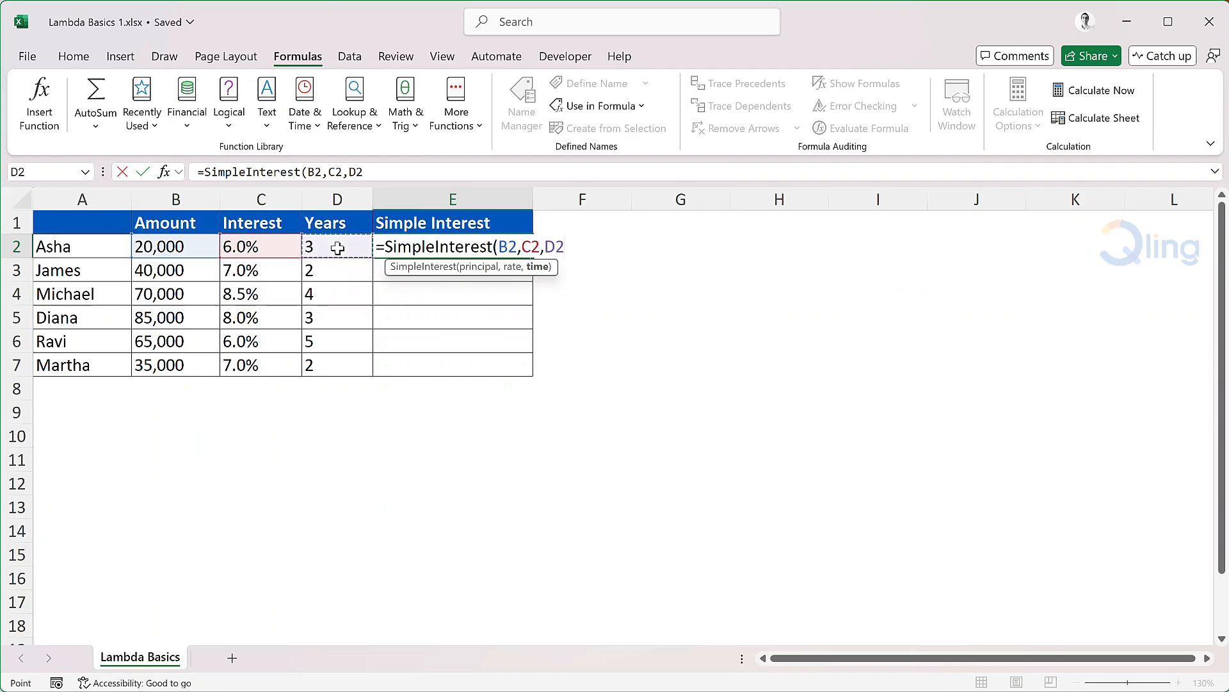
text())
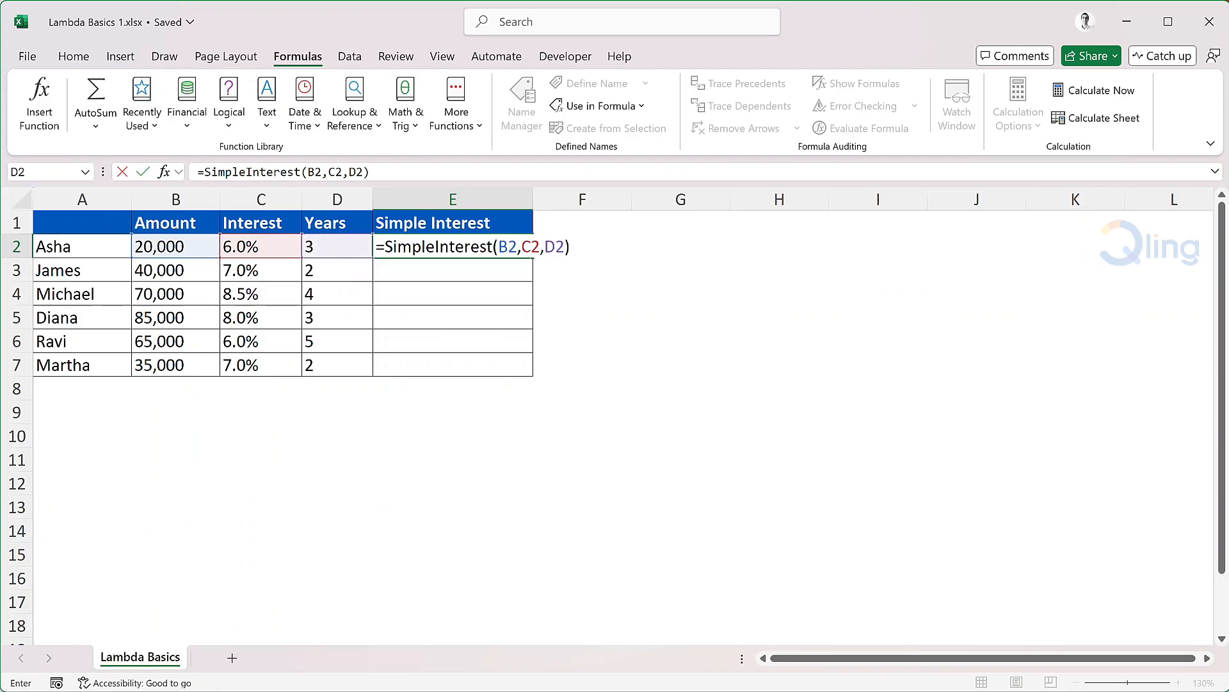
key(Return)
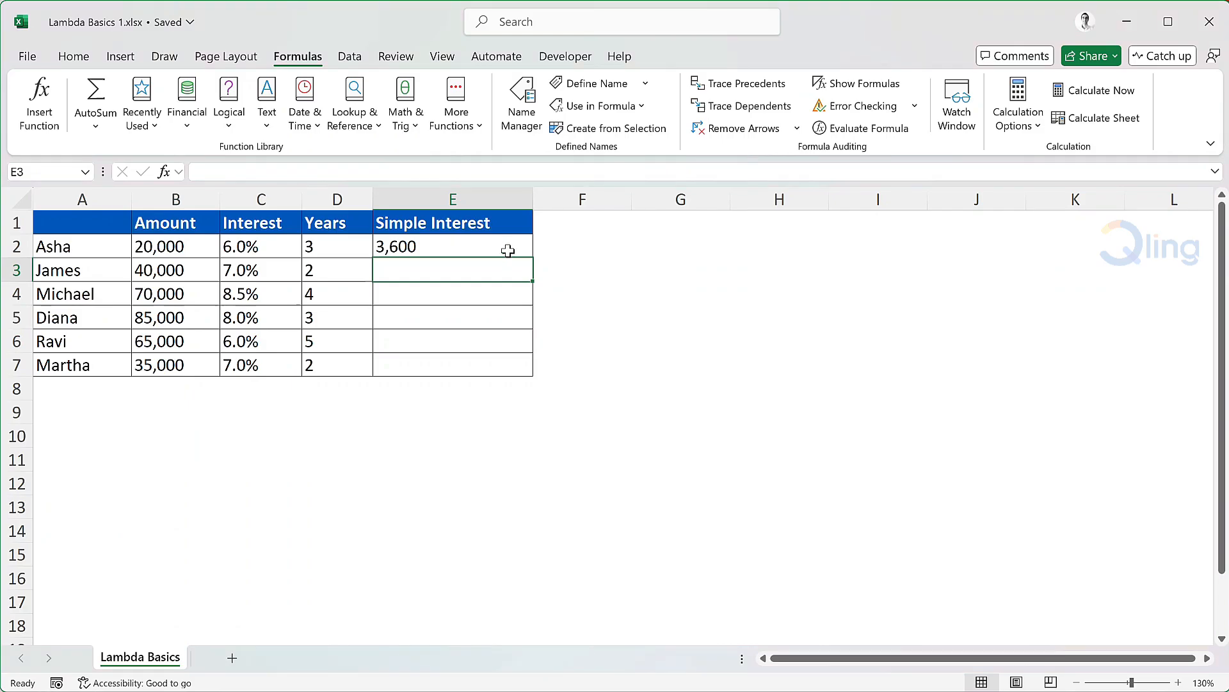
Step: Fill the SimpleInterest formula from E2 down through E7 to complete the Simple Interest column
click(508, 250)
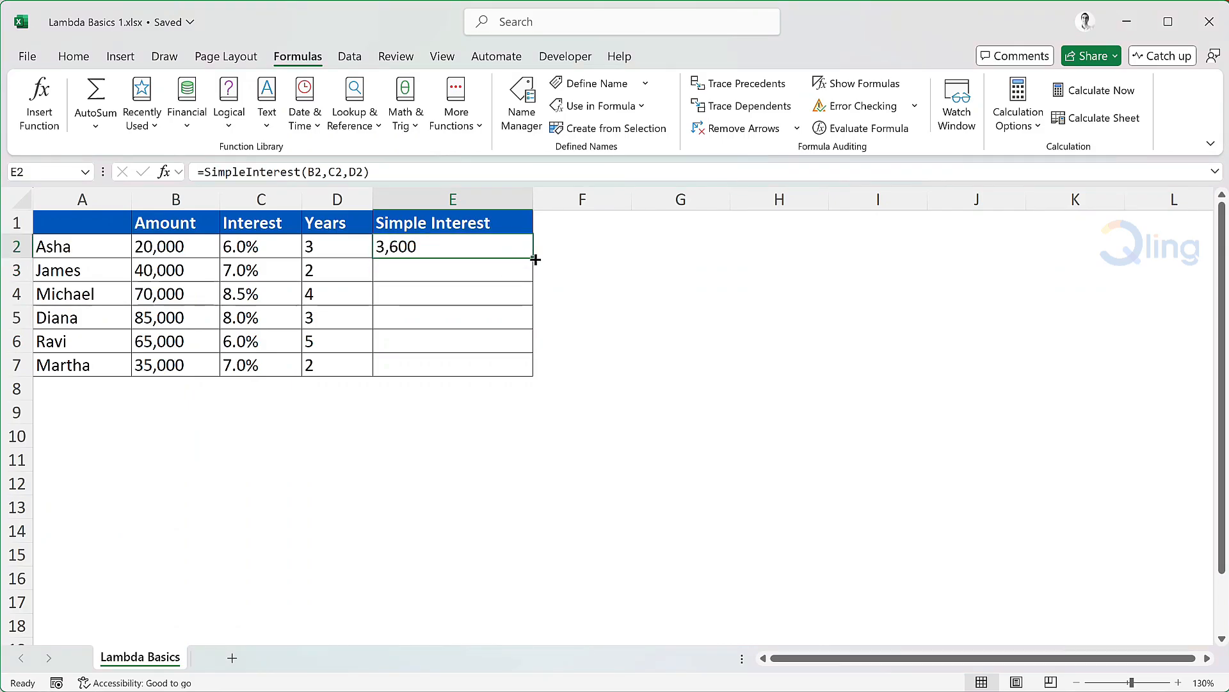
double_click(535, 260)
click(572, 250)
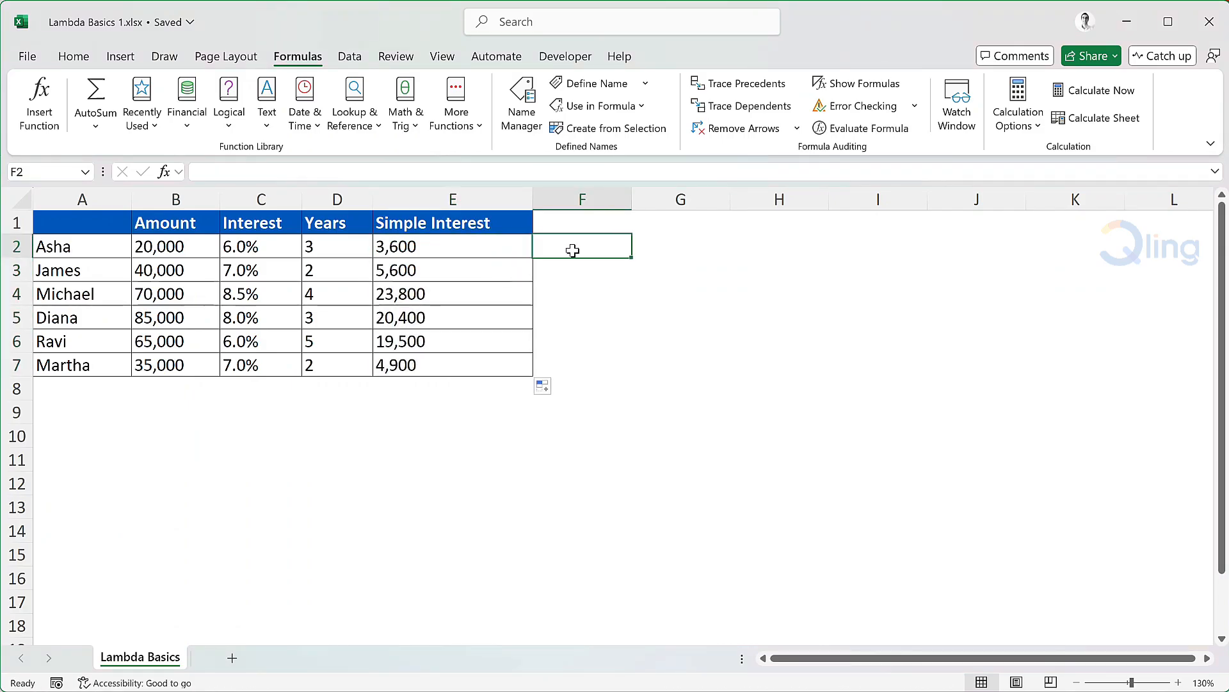